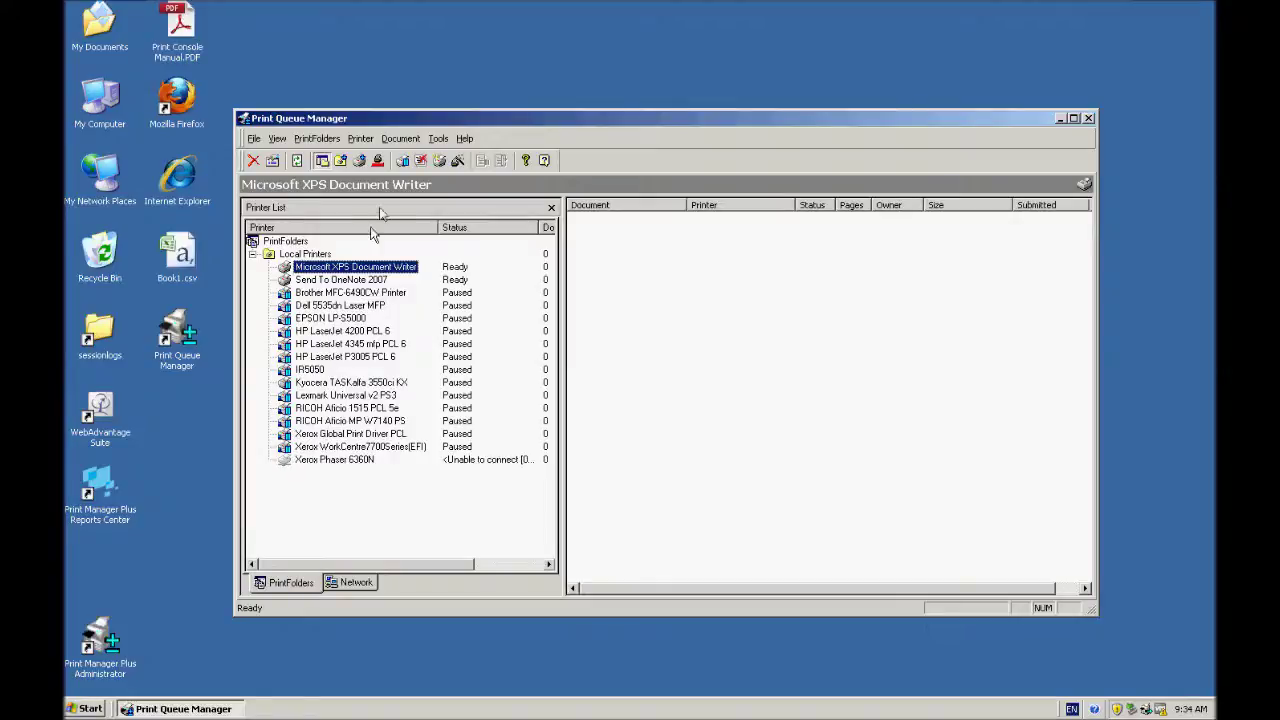
Review the general properties of the Brother MFC-6490CW Printer, leaving its settings as they are
left_click_drag(441, 126, 457, 120)
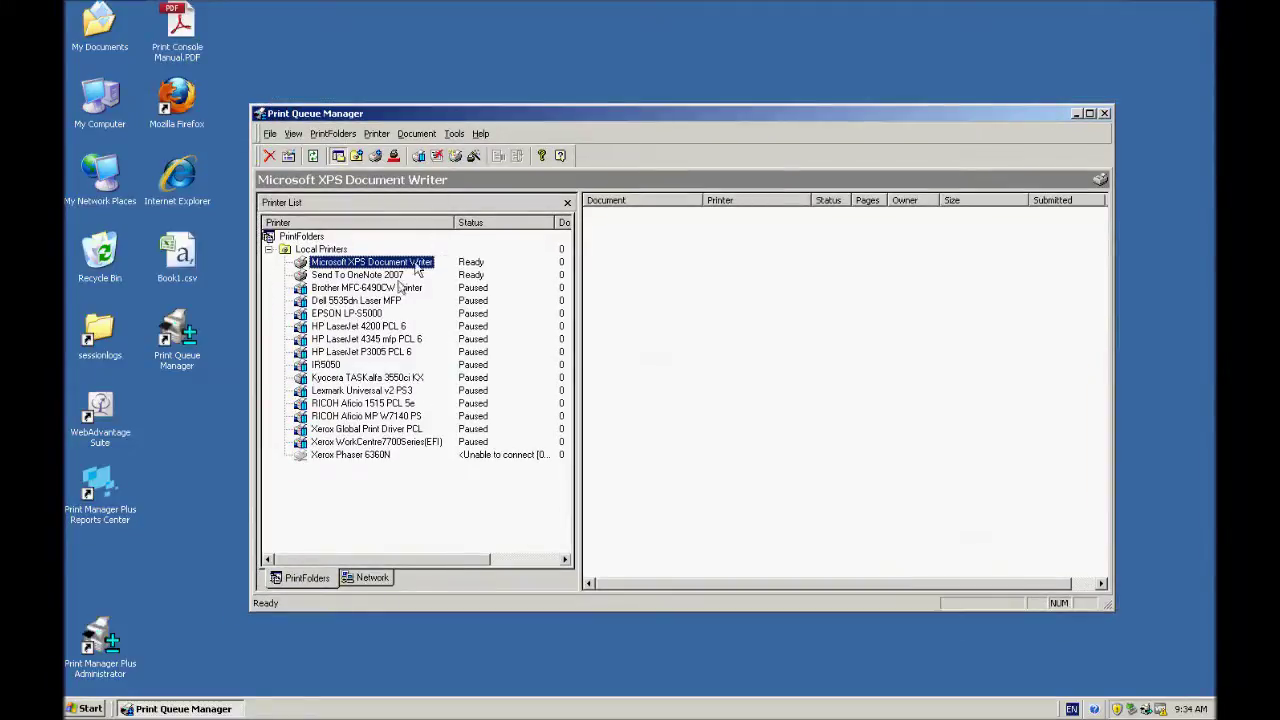
right_click(360, 289)
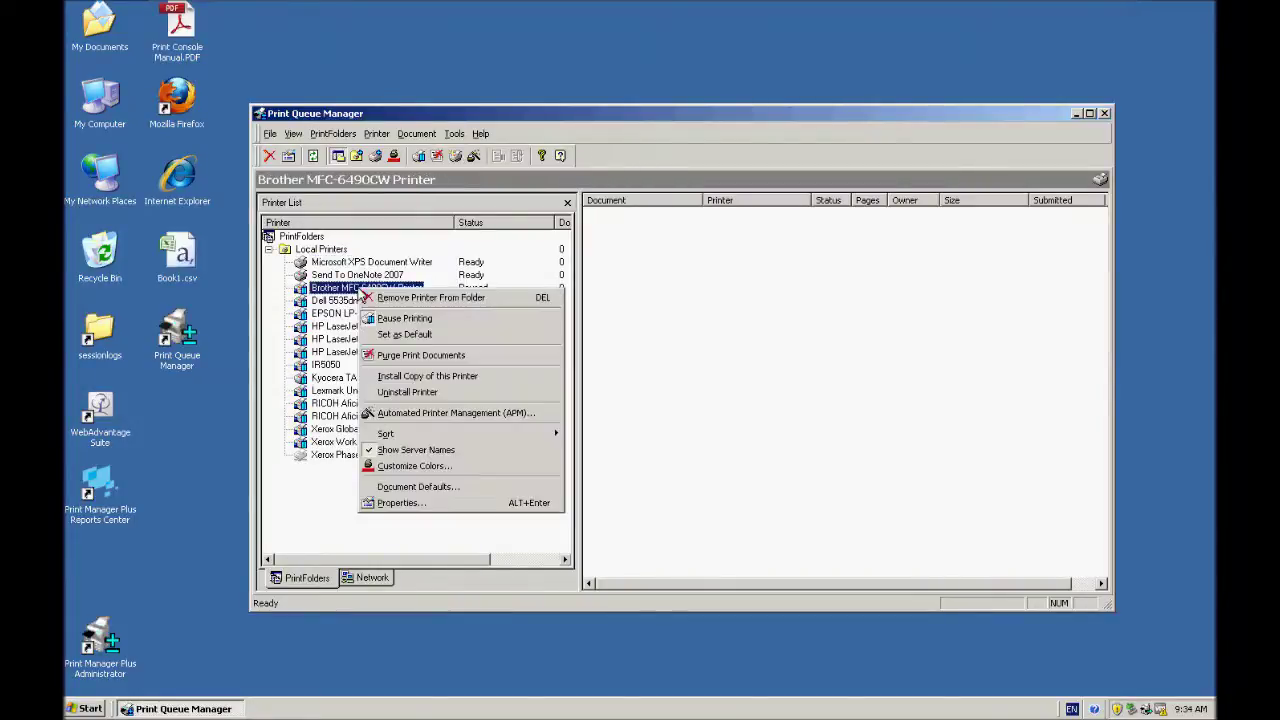
left_click(408, 503)
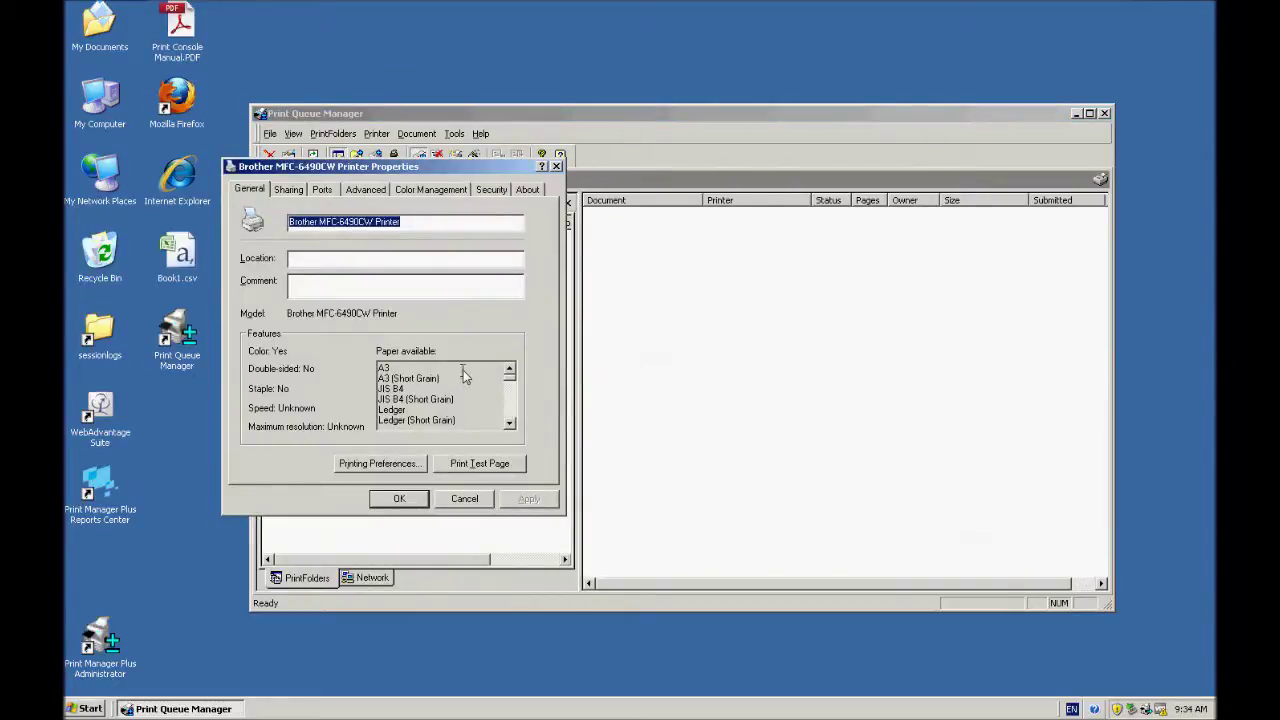
left_click(471, 499)
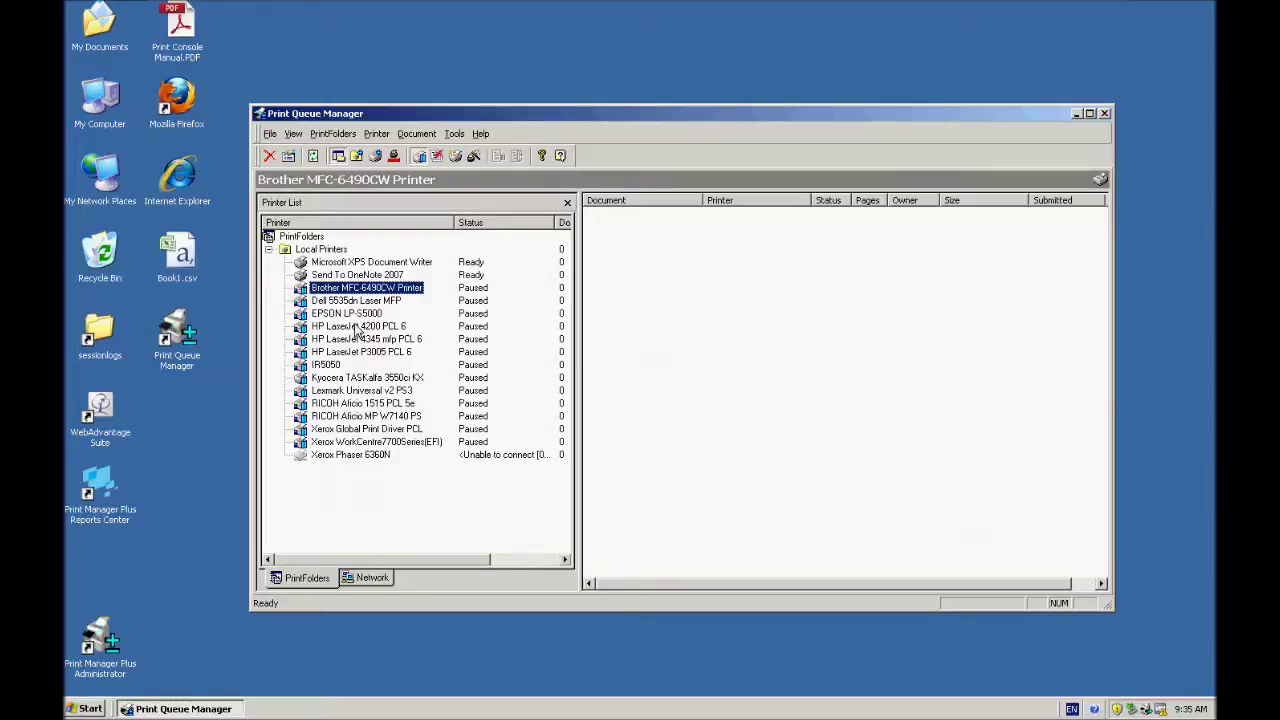
Start the Automated Printer Management setup for the HP LaserJet 4200 PCL 6 and enable APM for all new jobs
left_click(340, 327)
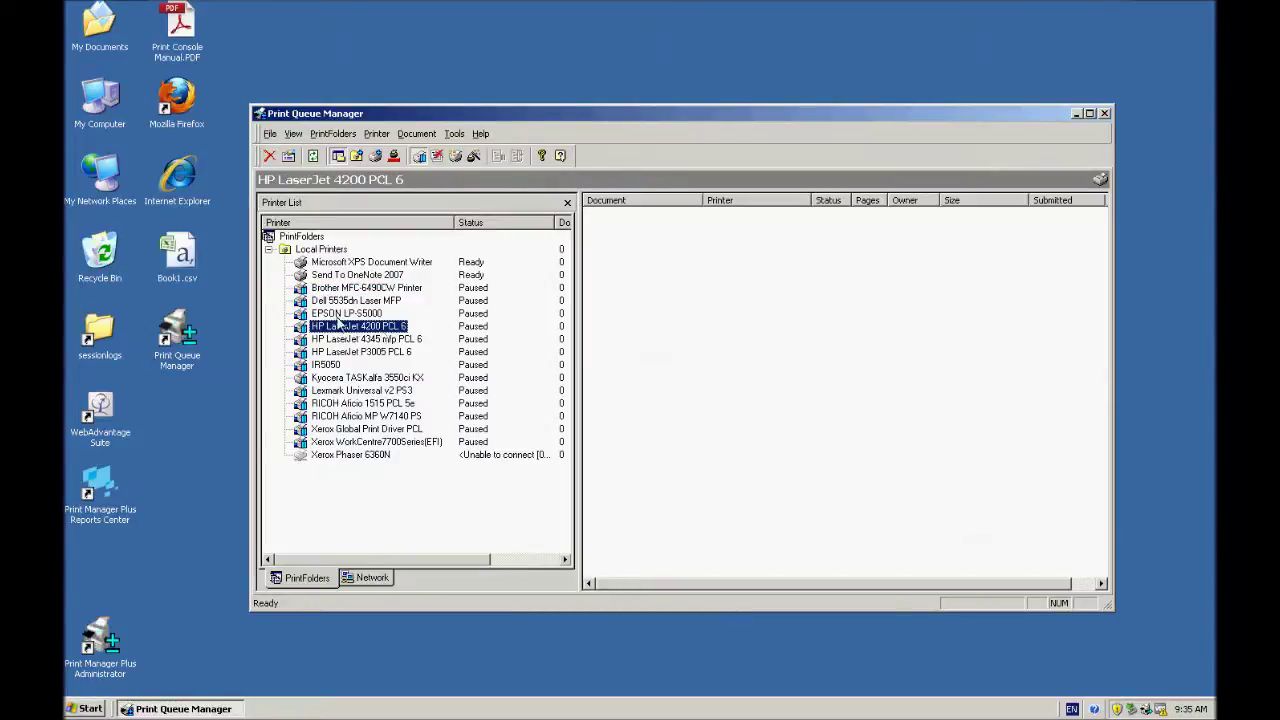
right_click(339, 325)
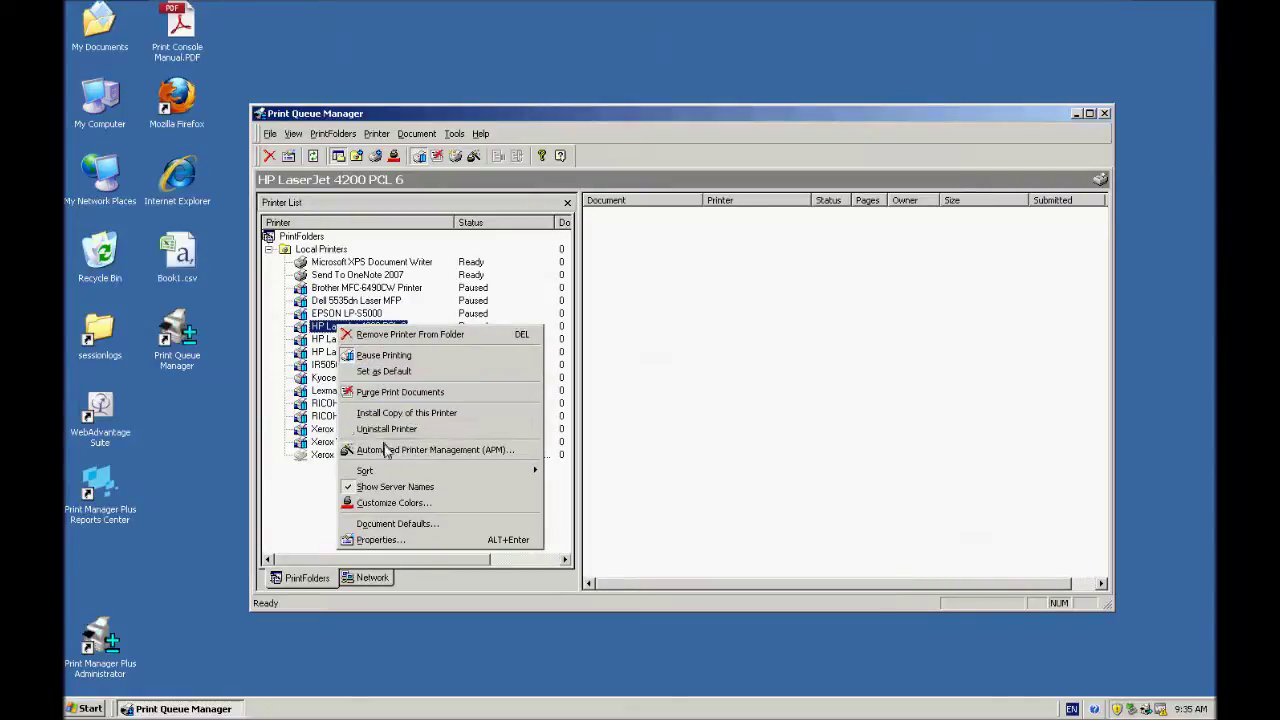
left_click(437, 452)
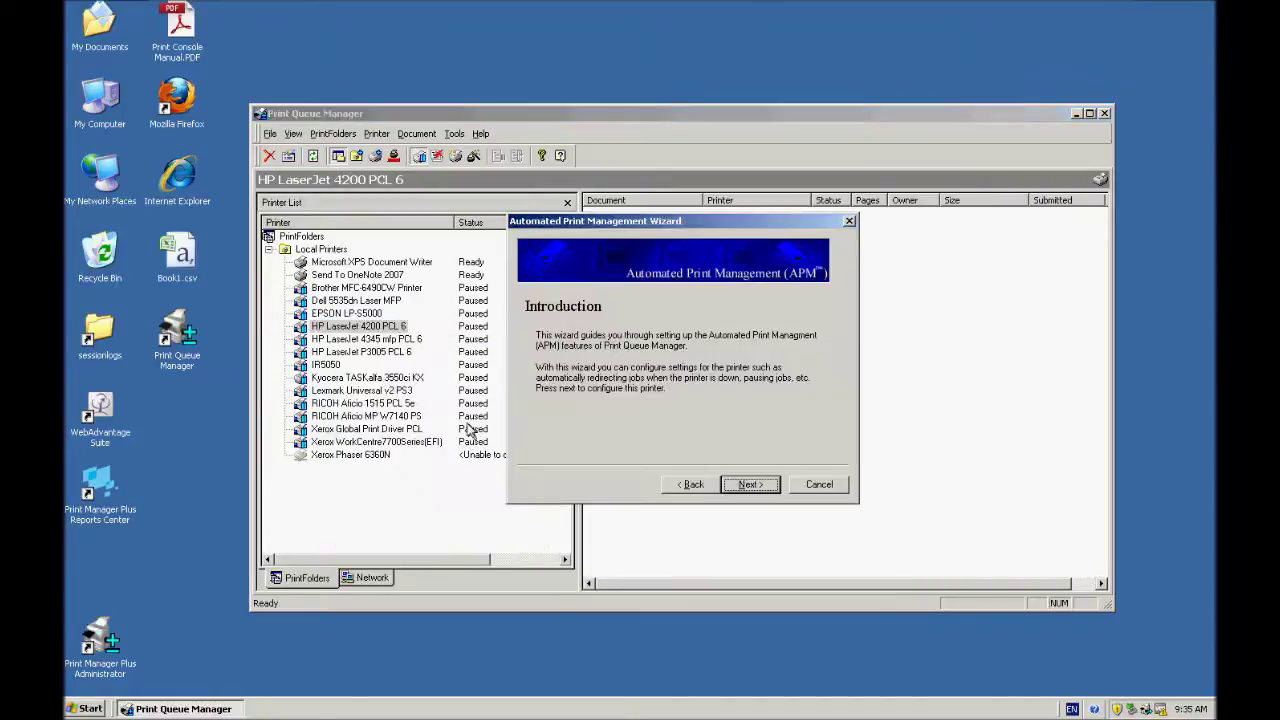
left_click_drag(653, 224, 590, 234)
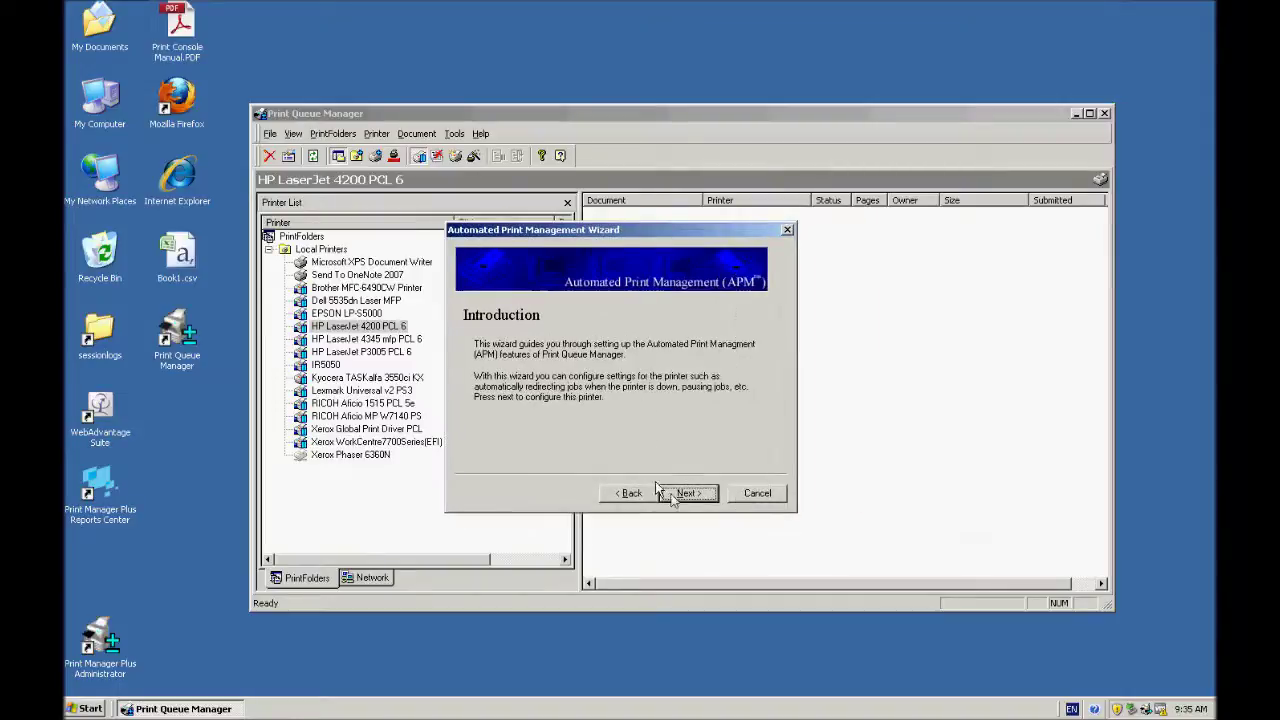
left_click(688, 493)
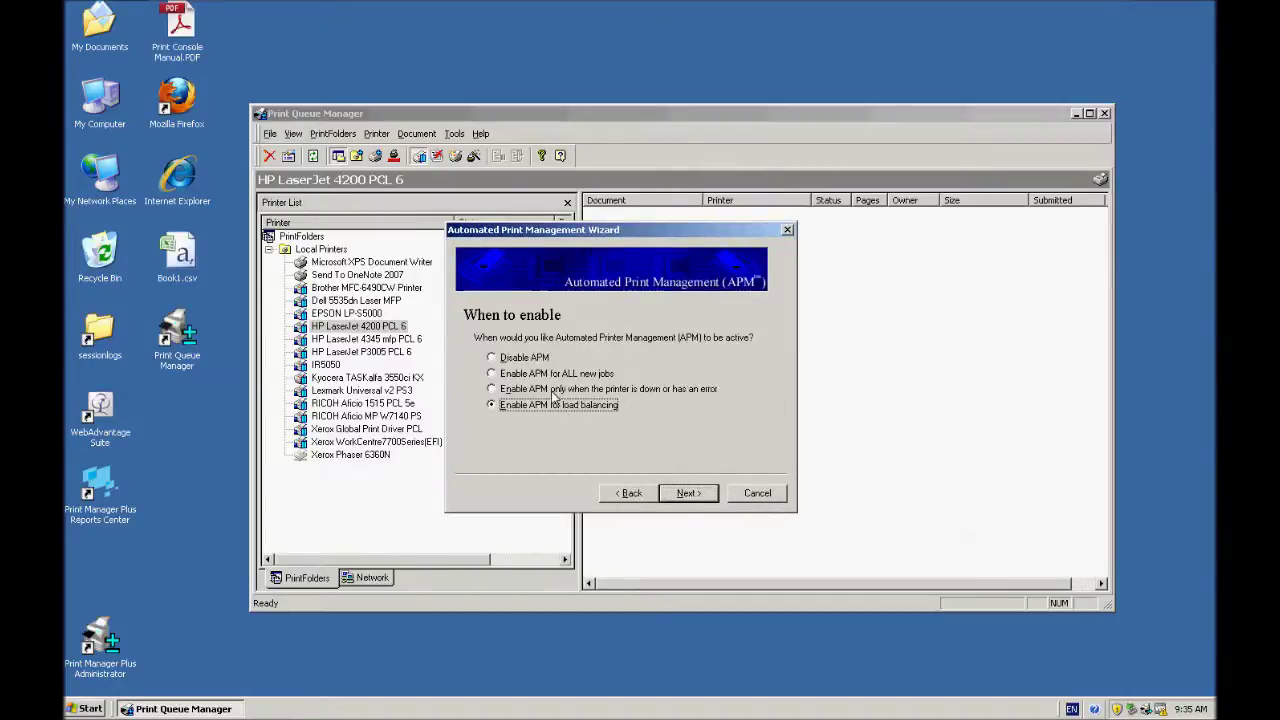
left_click(508, 375)
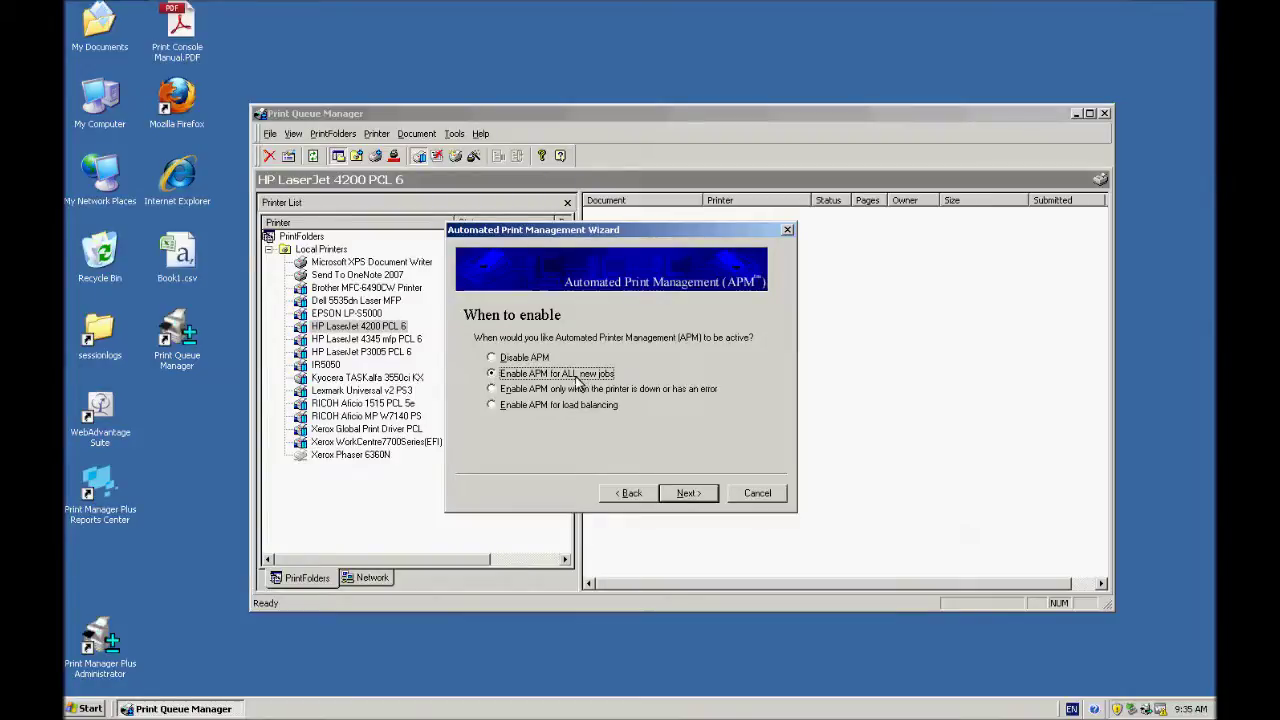
left_click(538, 392)
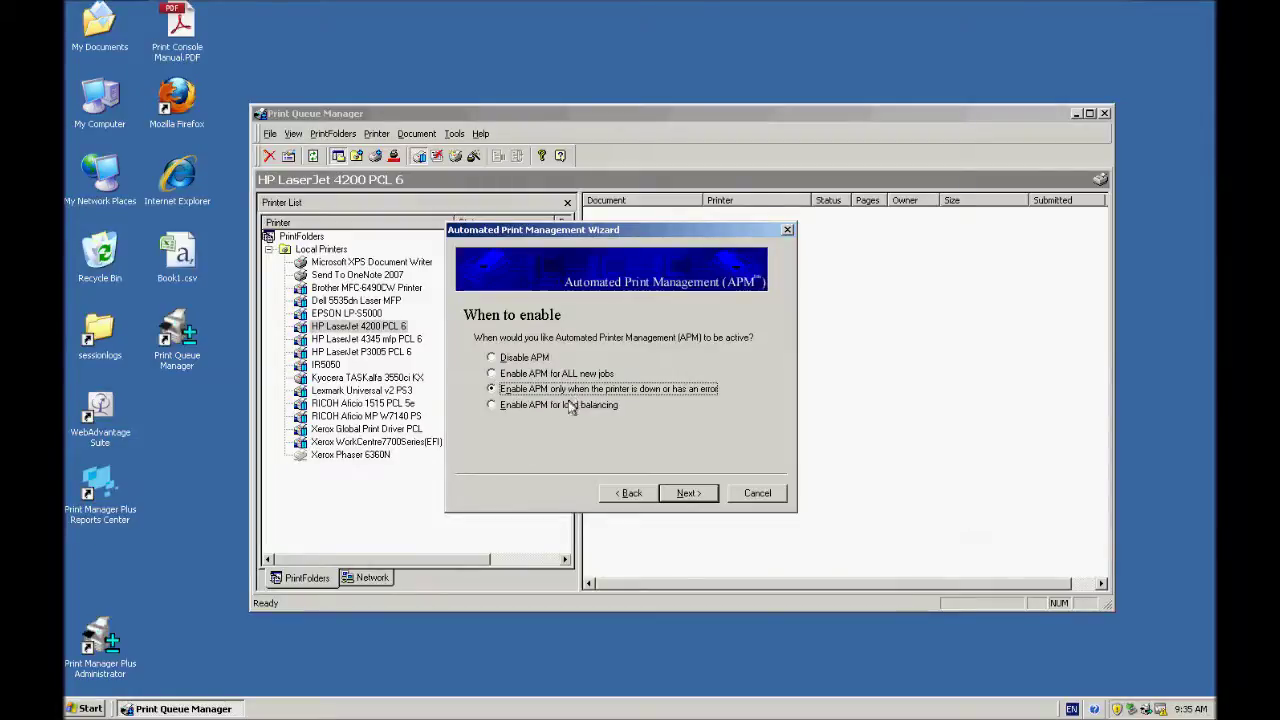
left_click(568, 405)
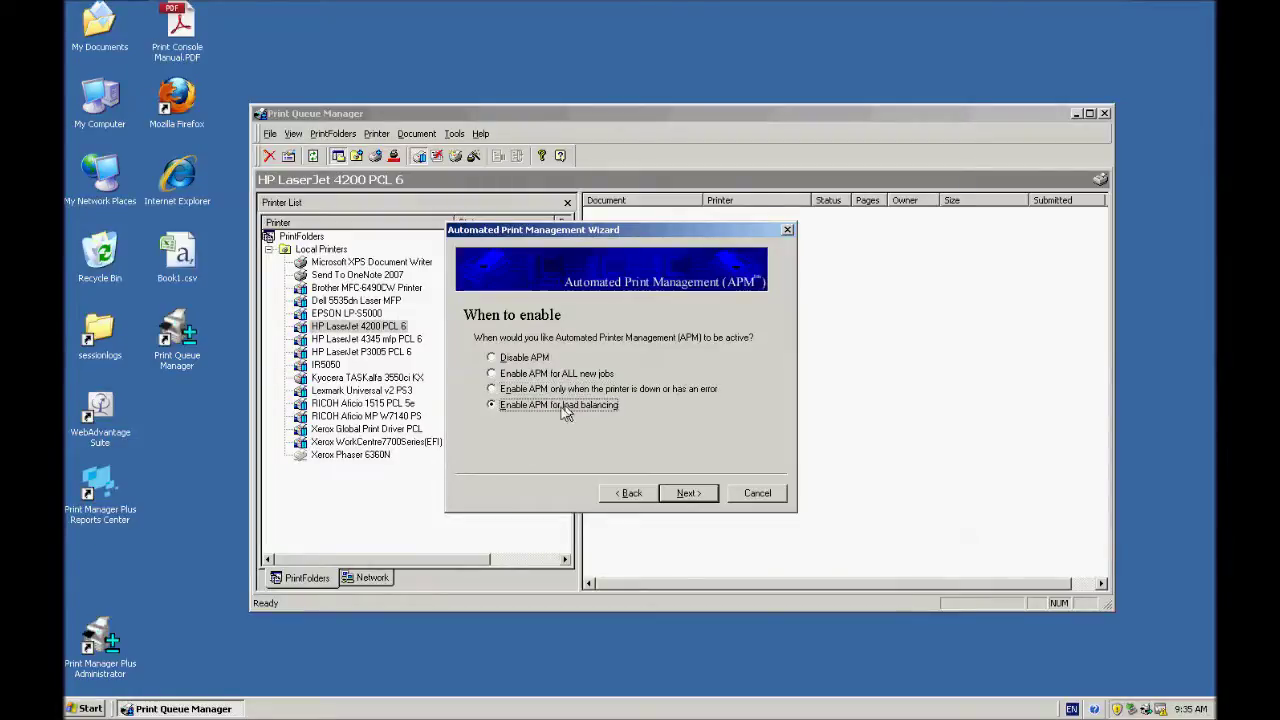
left_click(548, 375)
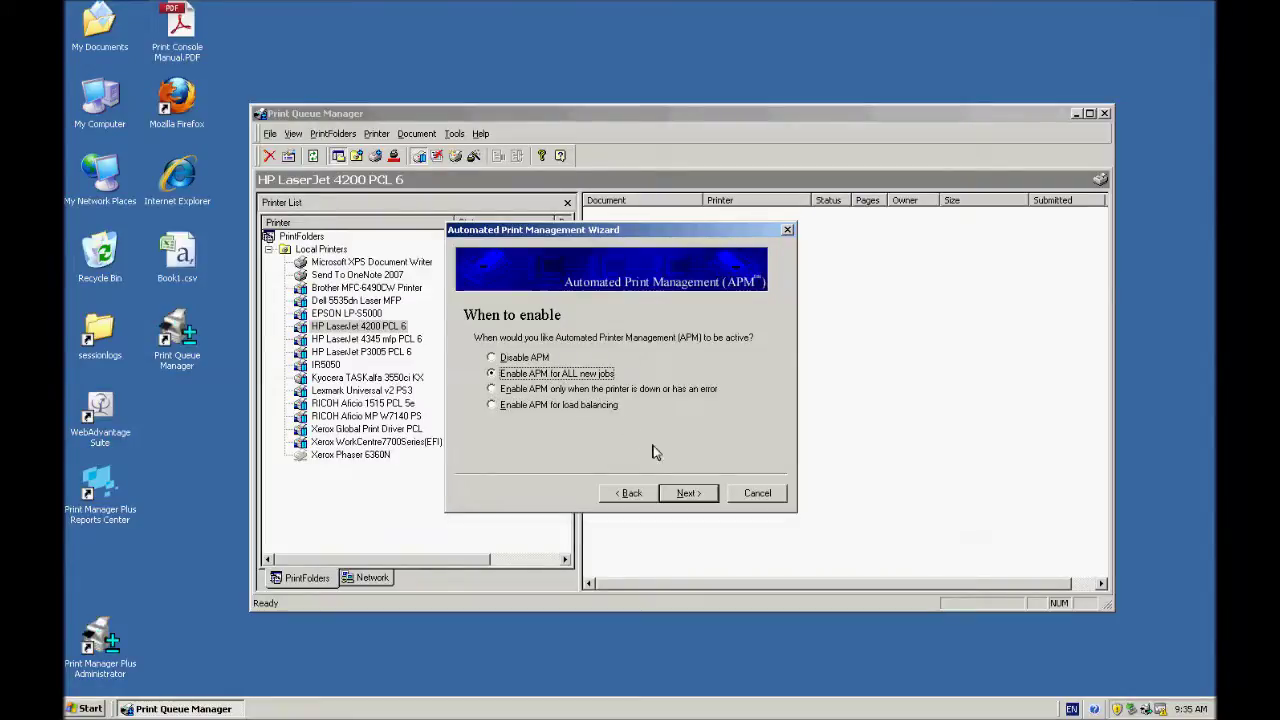
left_click(688, 493)
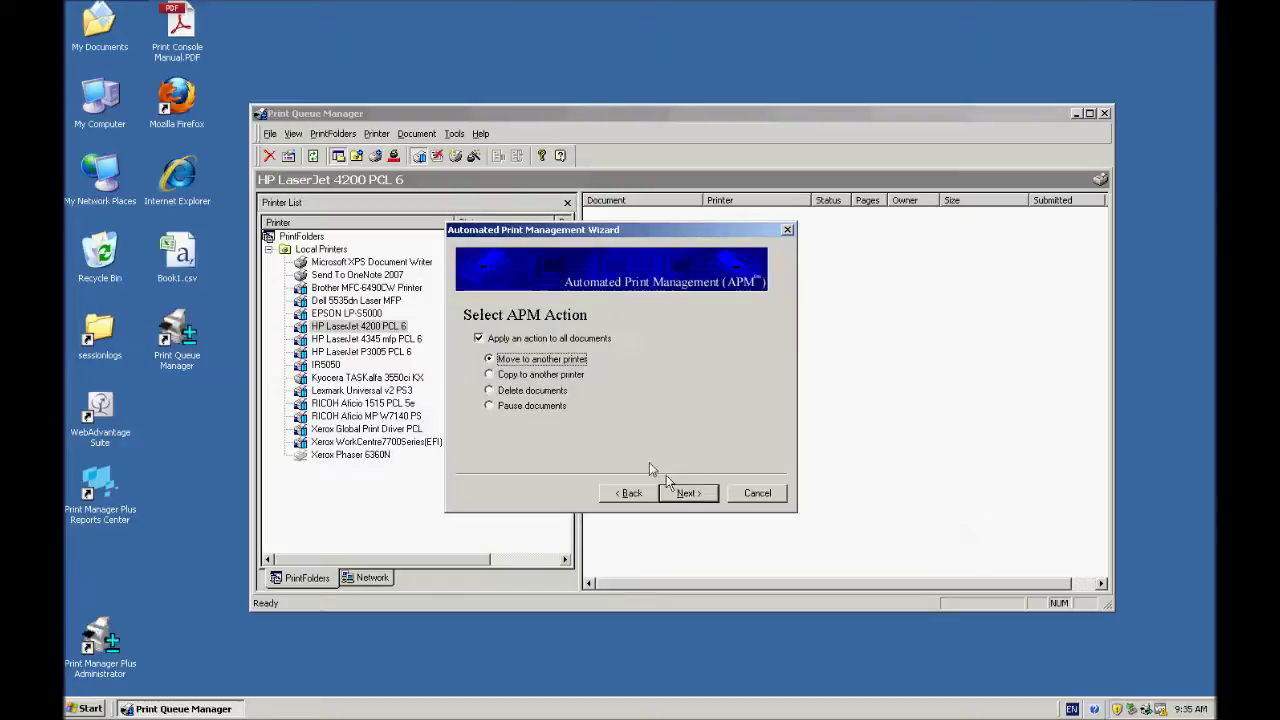
Set the APM action for all documents to move to another printer
left_click(534, 376)
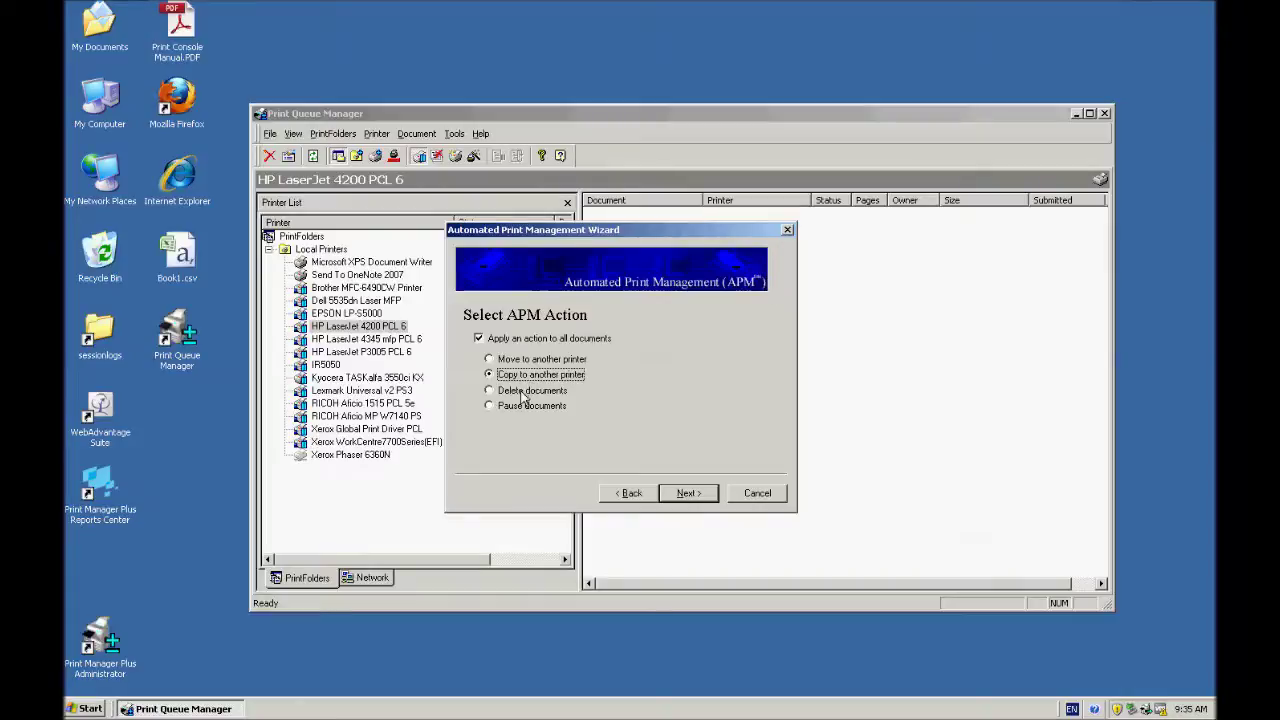
left_click(522, 394)
left_click(508, 408)
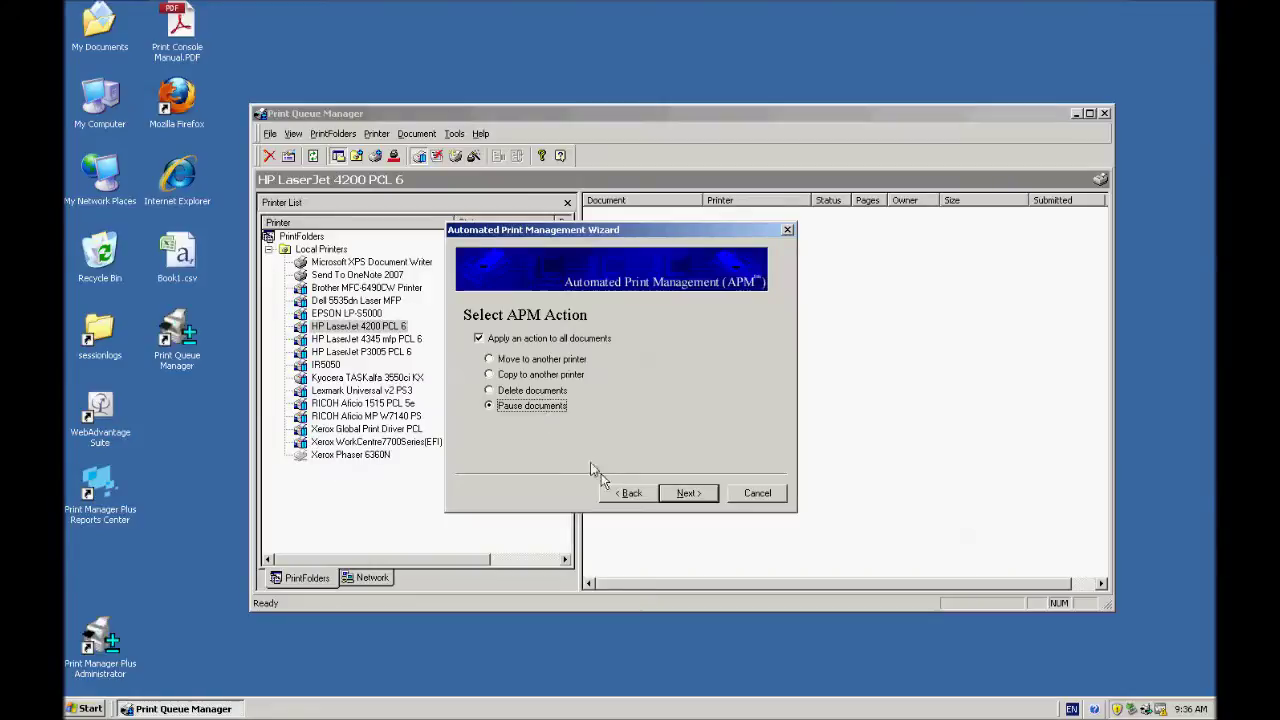
left_click(543, 364)
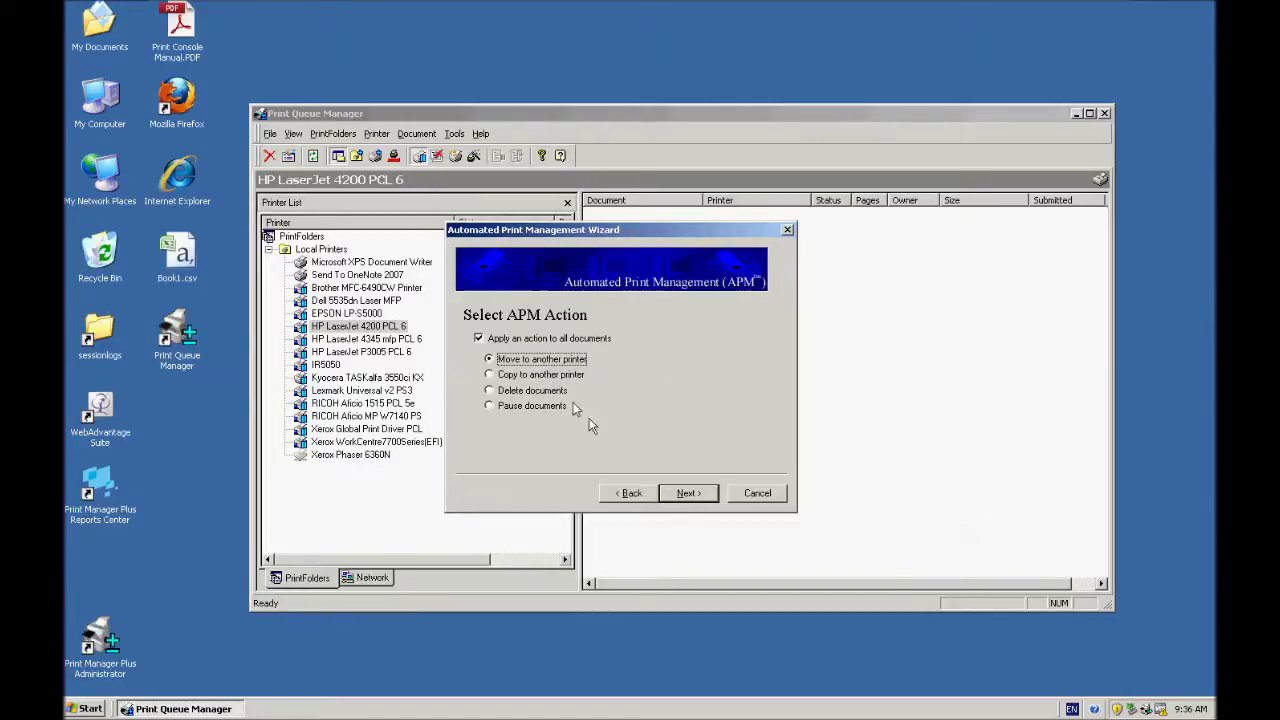
left_click(686, 492)
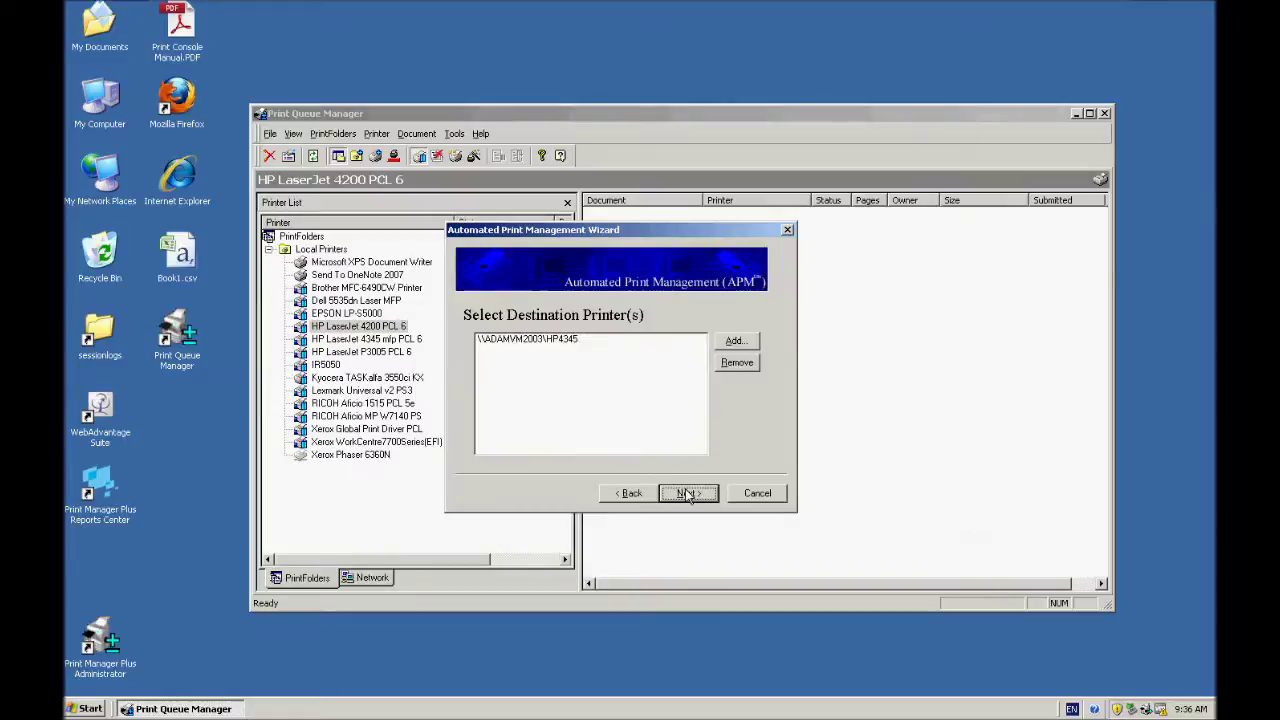
Accept HP4345 as the destination printer despite its different driver and finish the APM setup without notifications
left_click(560, 342)
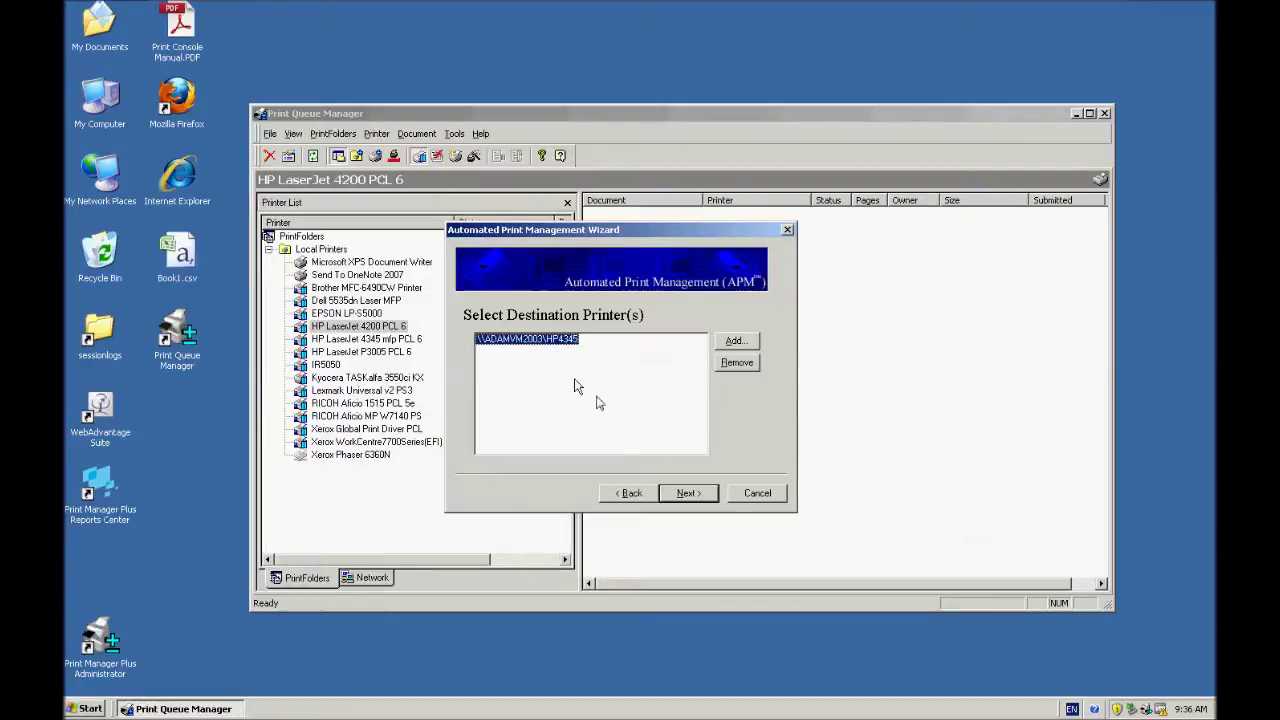
left_click(686, 493)
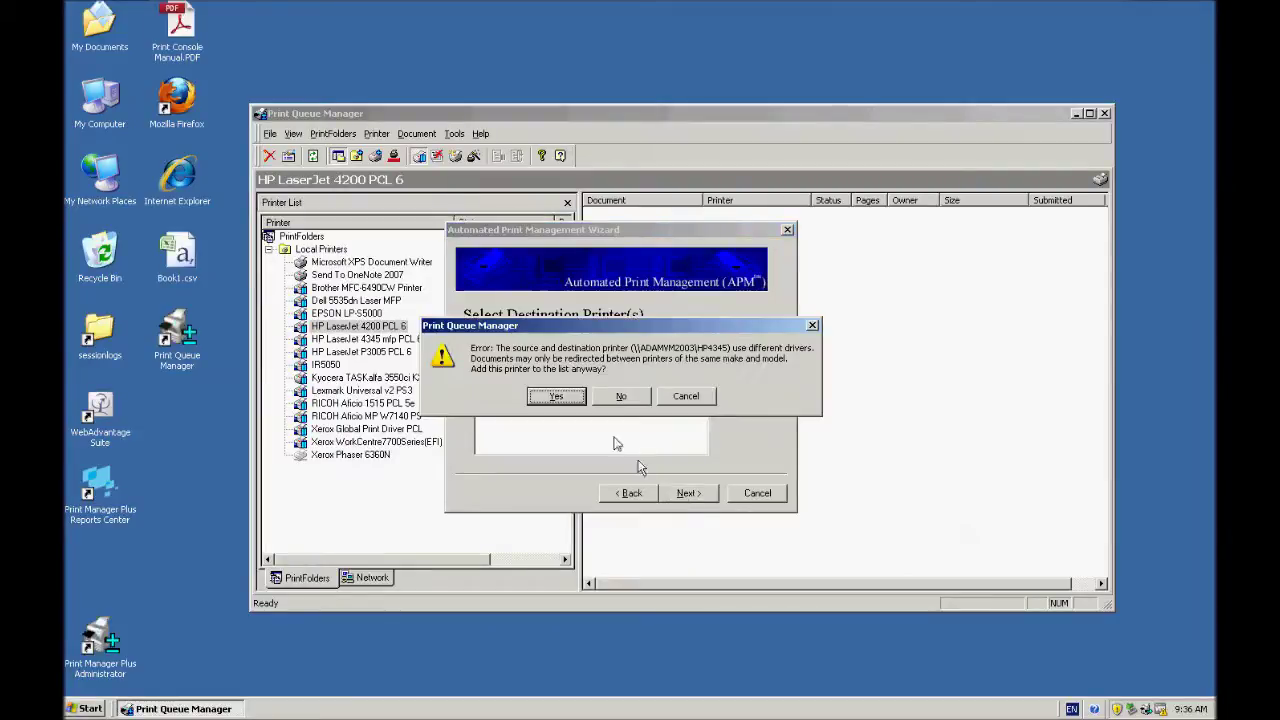
left_click(557, 397)
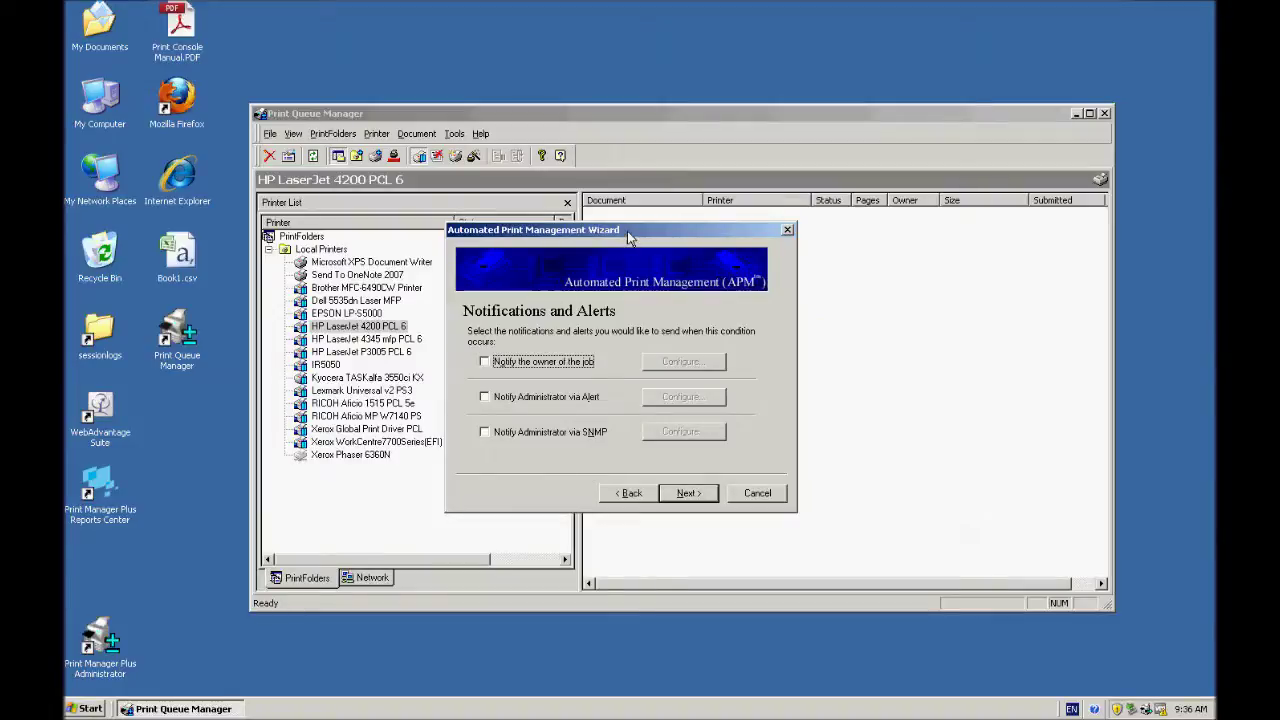
left_click_drag(630, 238, 669, 257)
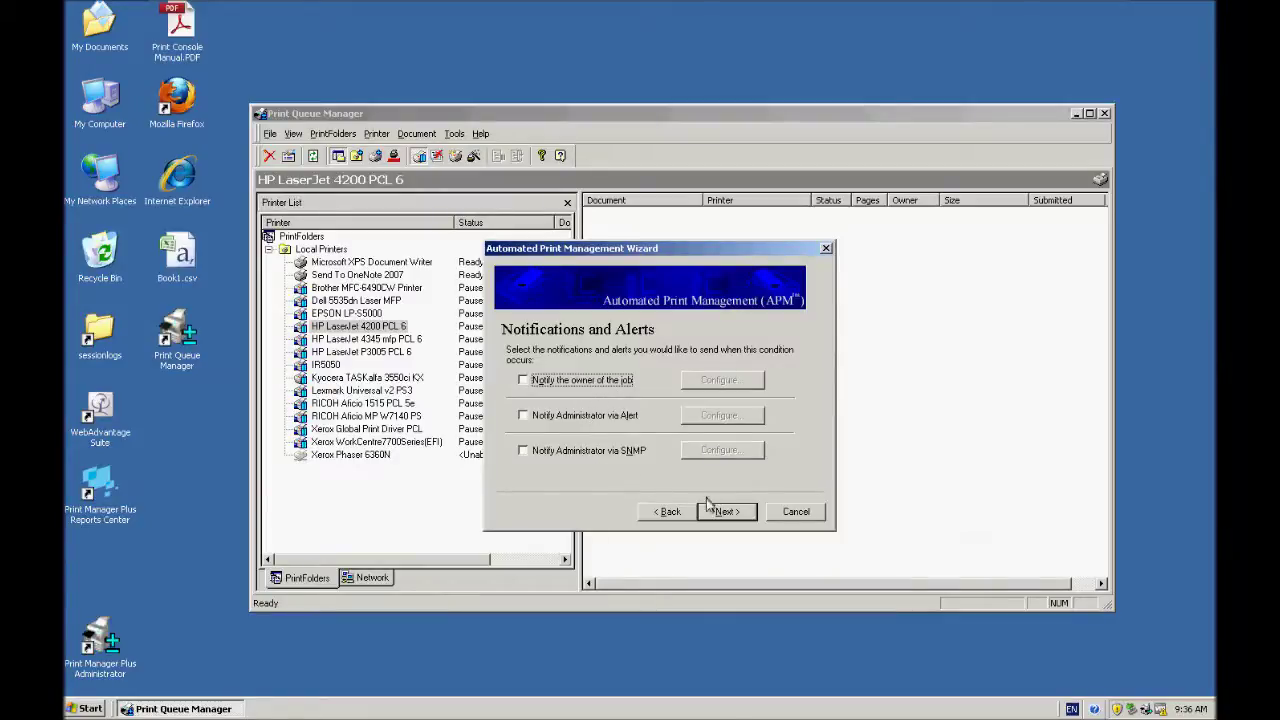
left_click(732, 515)
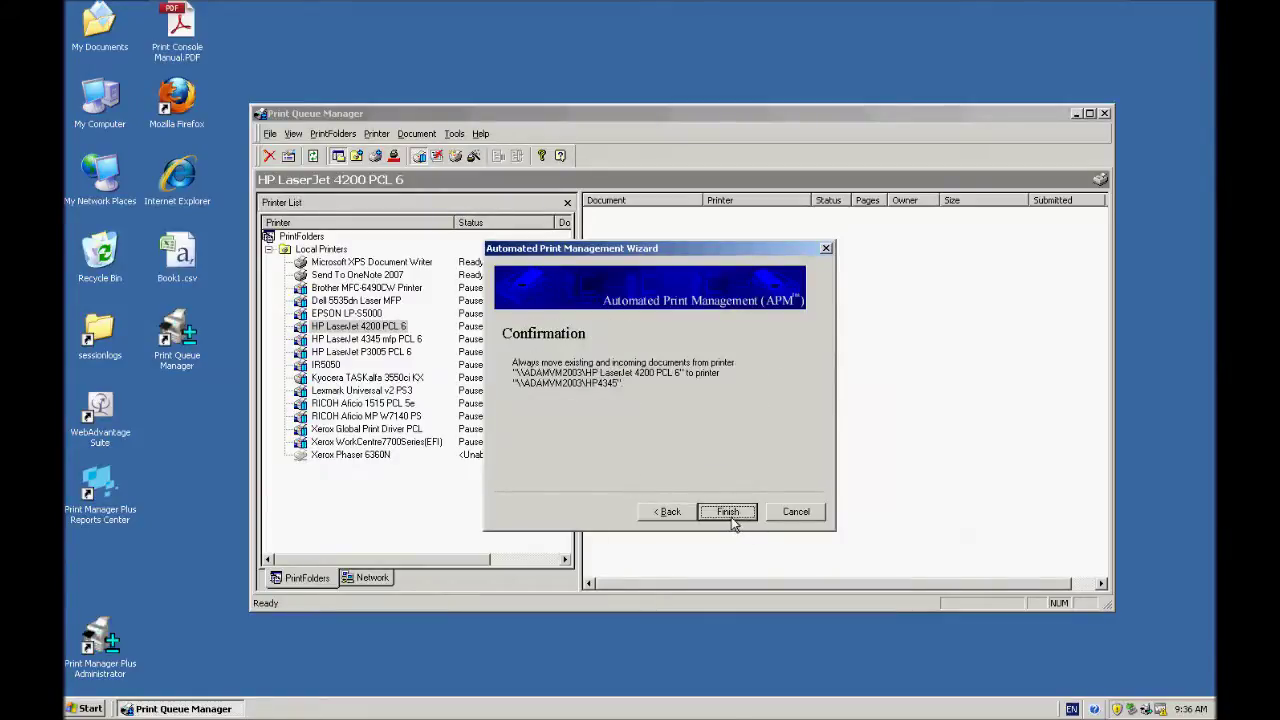
left_click(731, 517)
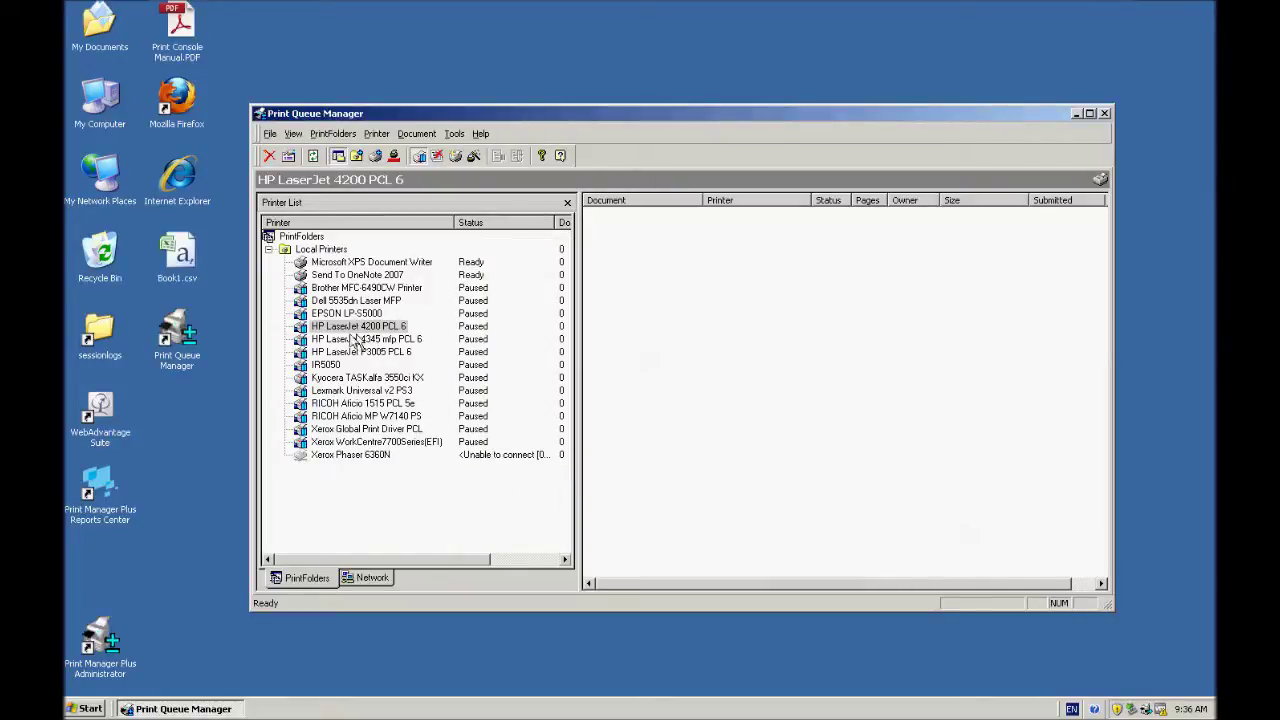
Open Print Console Manual.PDF from the desktop and print all pages to the HP LaserJet 4200 PCL 6
left_click(332, 327)
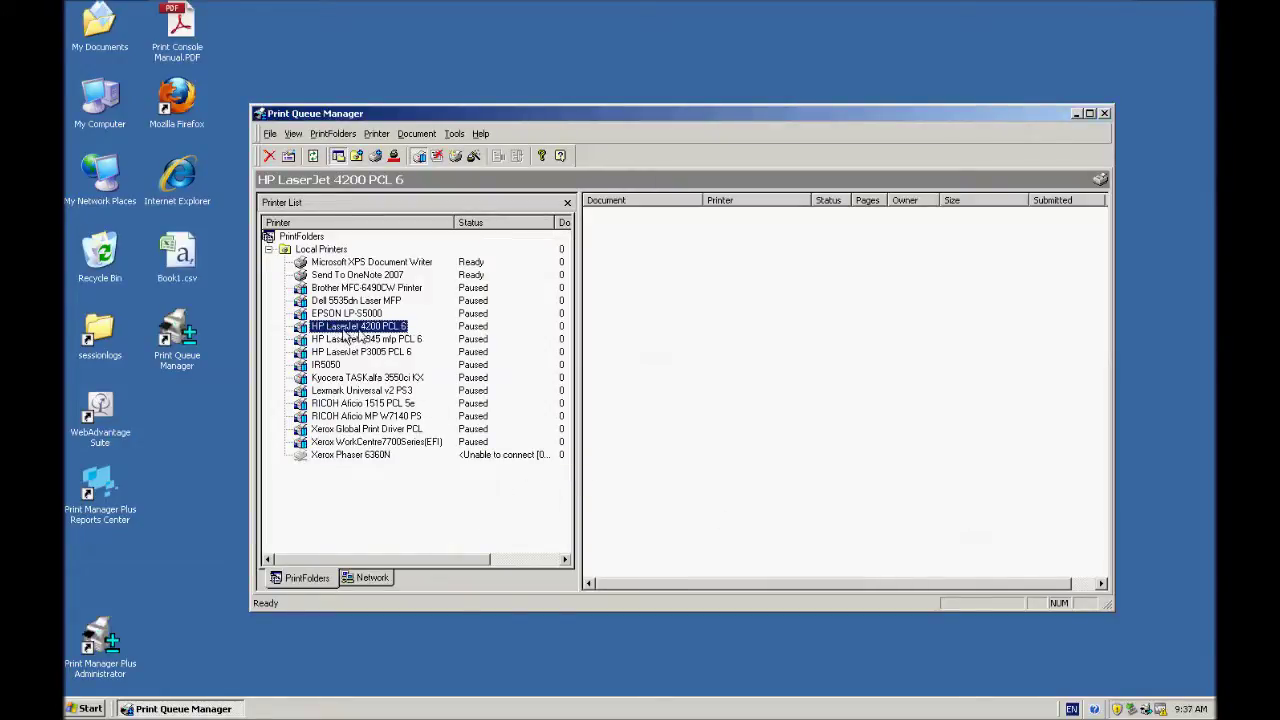
left_click(390, 340)
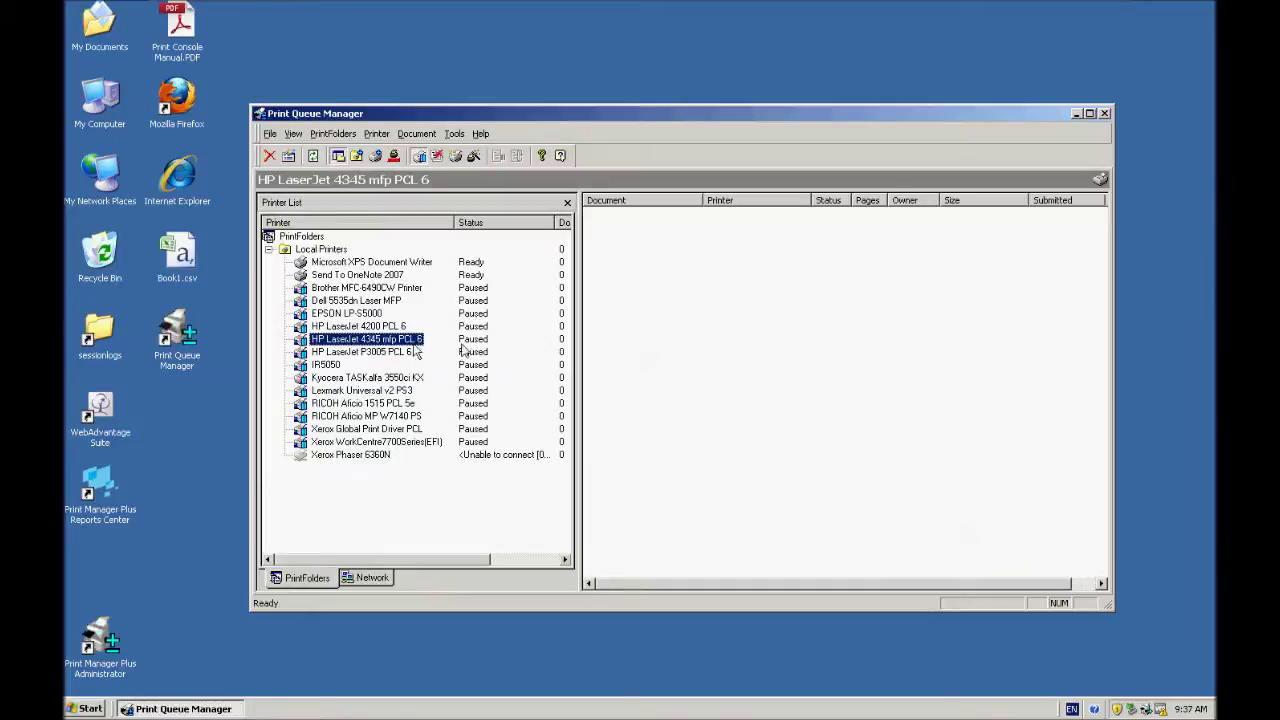
left_click(392, 327)
double_click(178, 24)
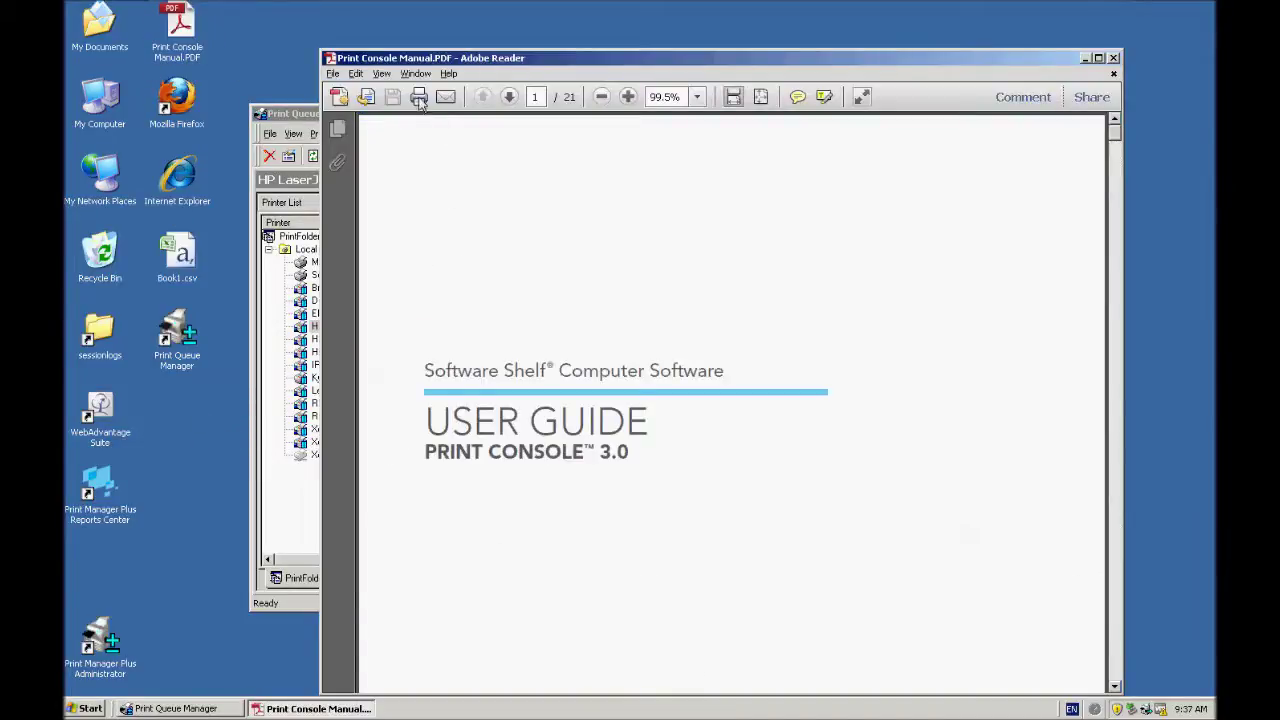
left_click(418, 96)
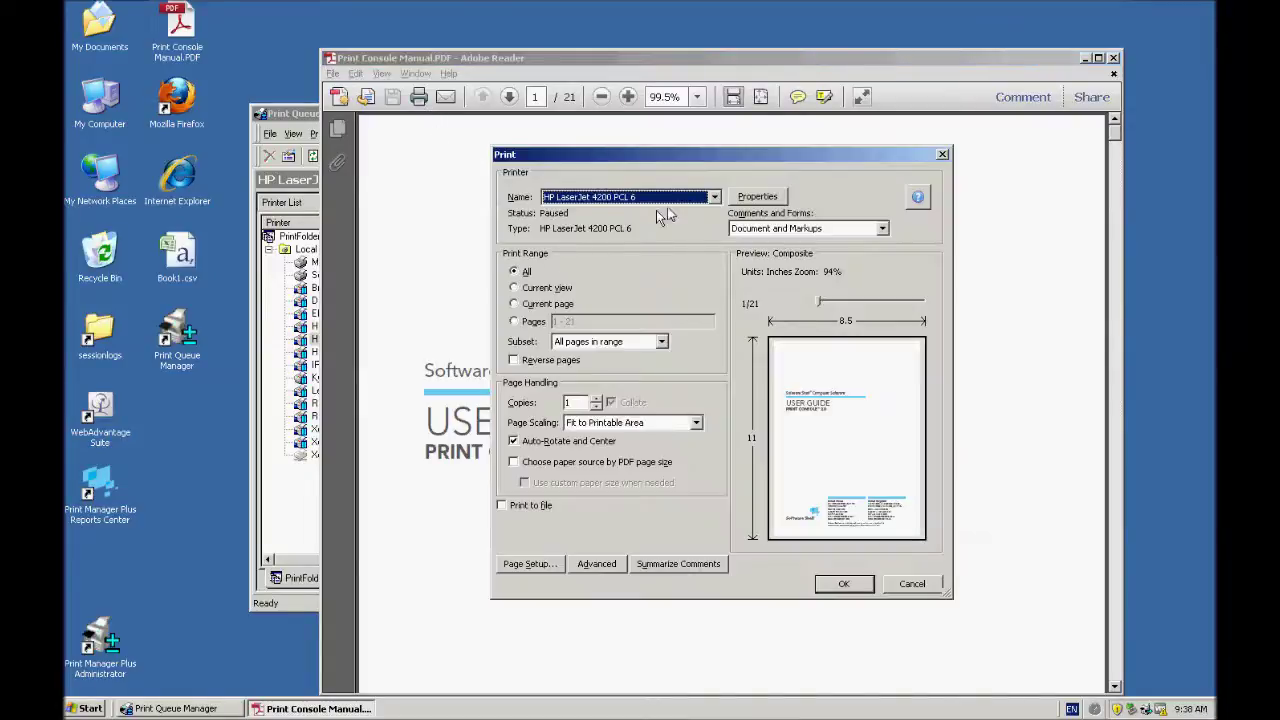
left_click(843, 583)
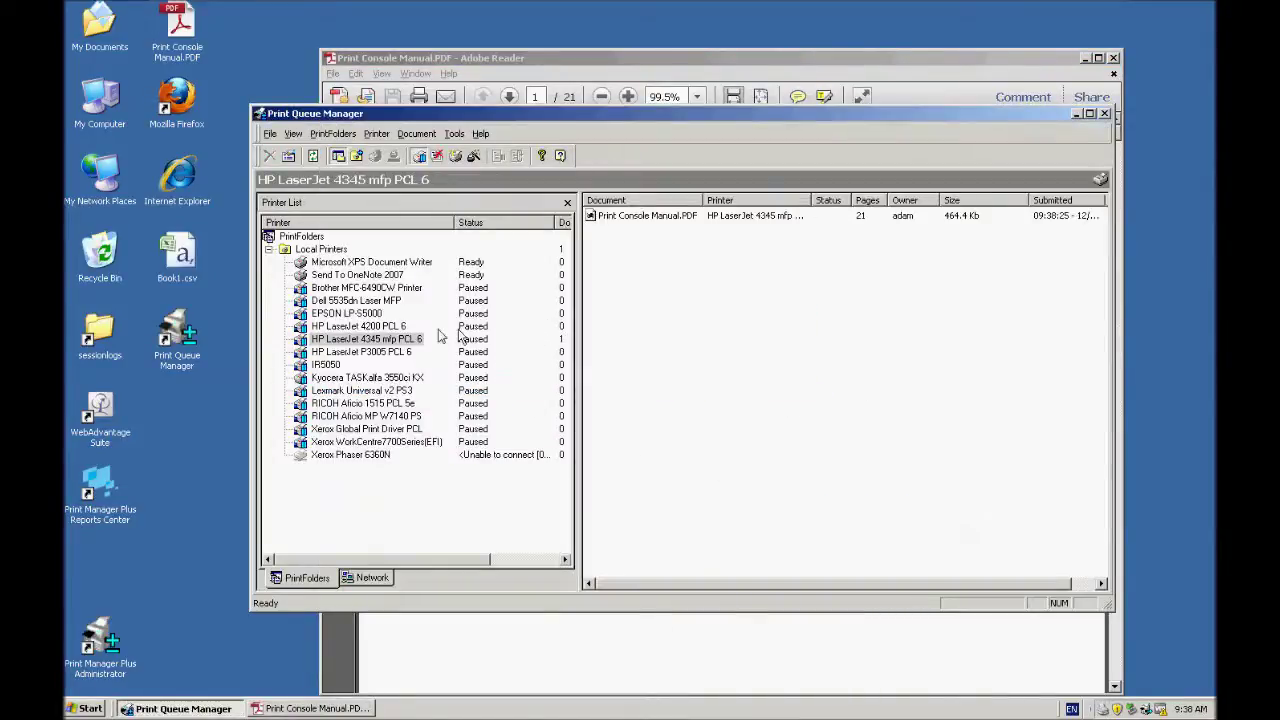
Check the HP LaserJet 4345 mfp PCL 6 queue for the Print Console Manual.PDF job
left_click(415, 339)
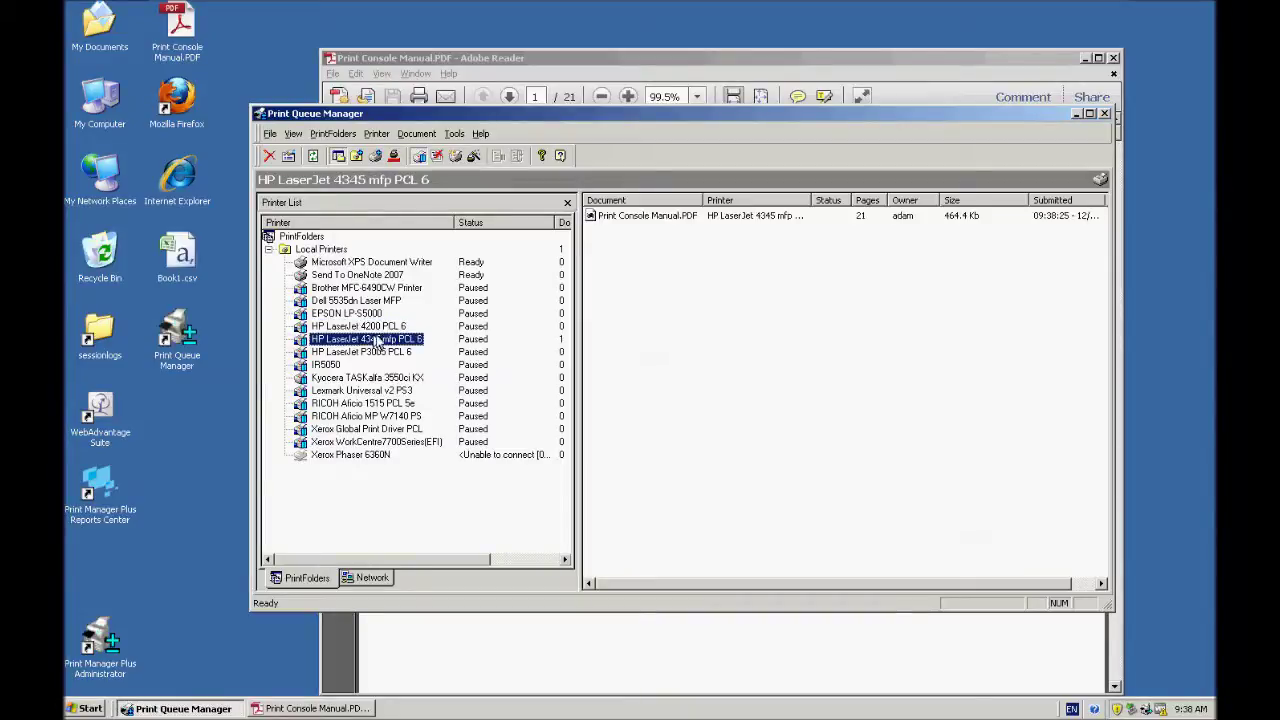
left_click(645, 218)
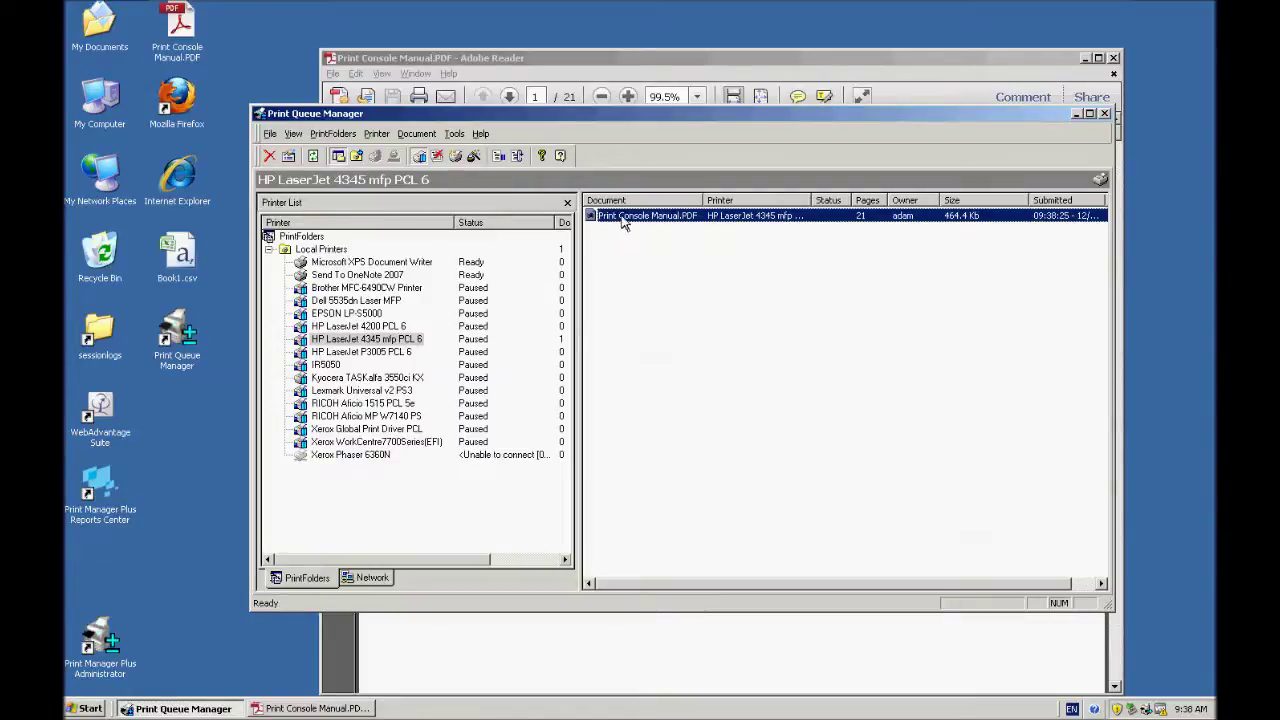
left_click(386, 343)
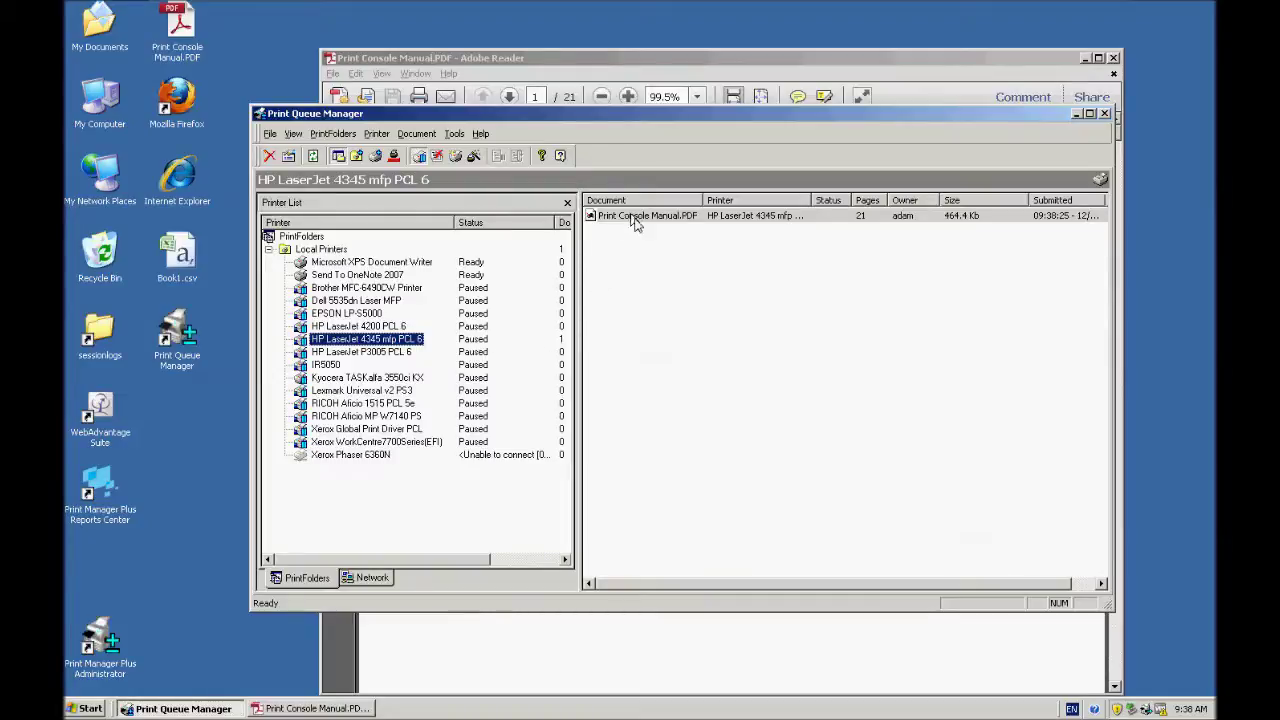
Try to move the Print Console Manual.PDF job to the HP LaserJet 4200 PCL 6 and check both HP queues
left_click_drag(640, 224, 425, 386)
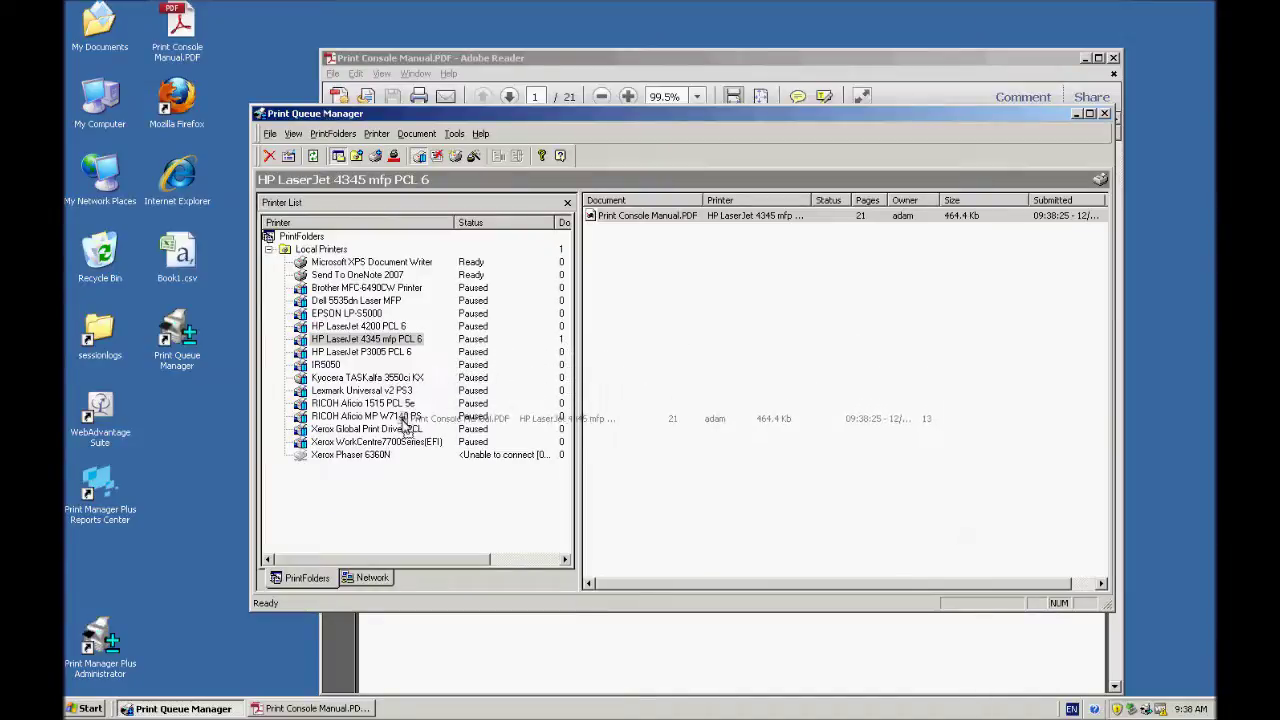
left_click_drag(405, 422, 384, 328)
left_click(394, 328)
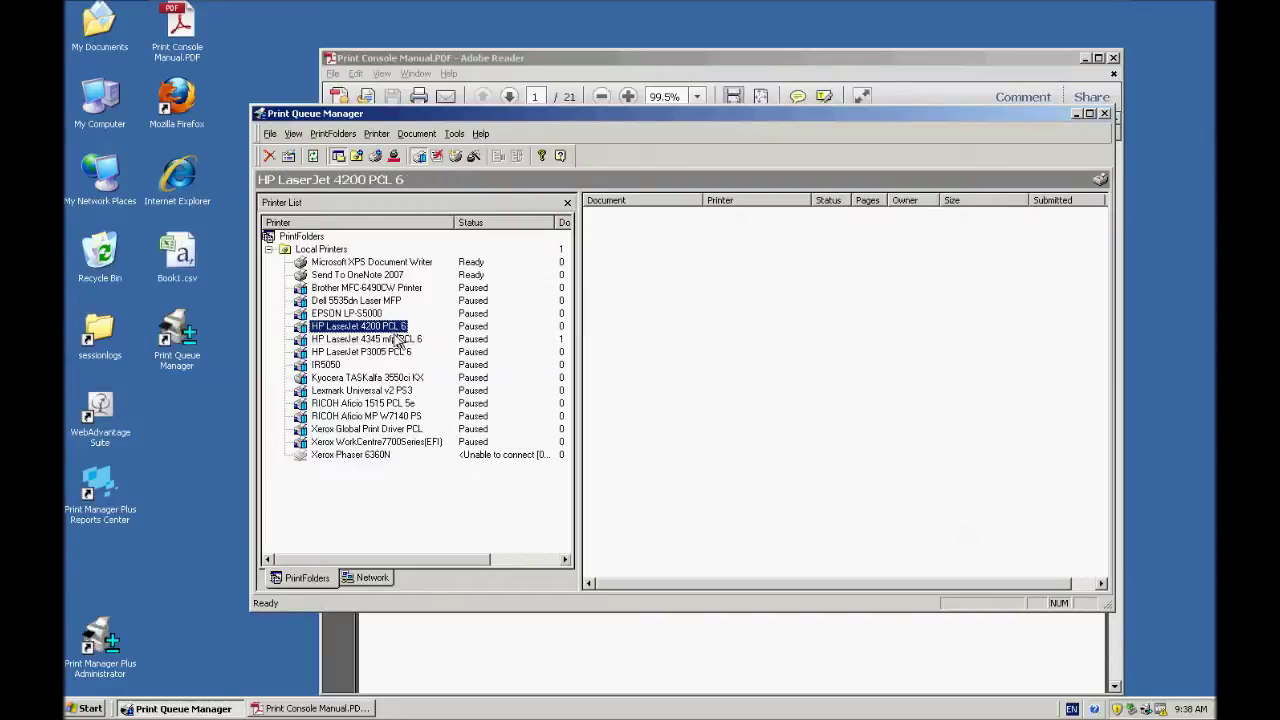
left_click(398, 340)
Open the Automated Printer Management wizard for the HP LaserJet 4200 PCL 6 and advance to the activation options
left_click(358, 331)
right_click(362, 337)
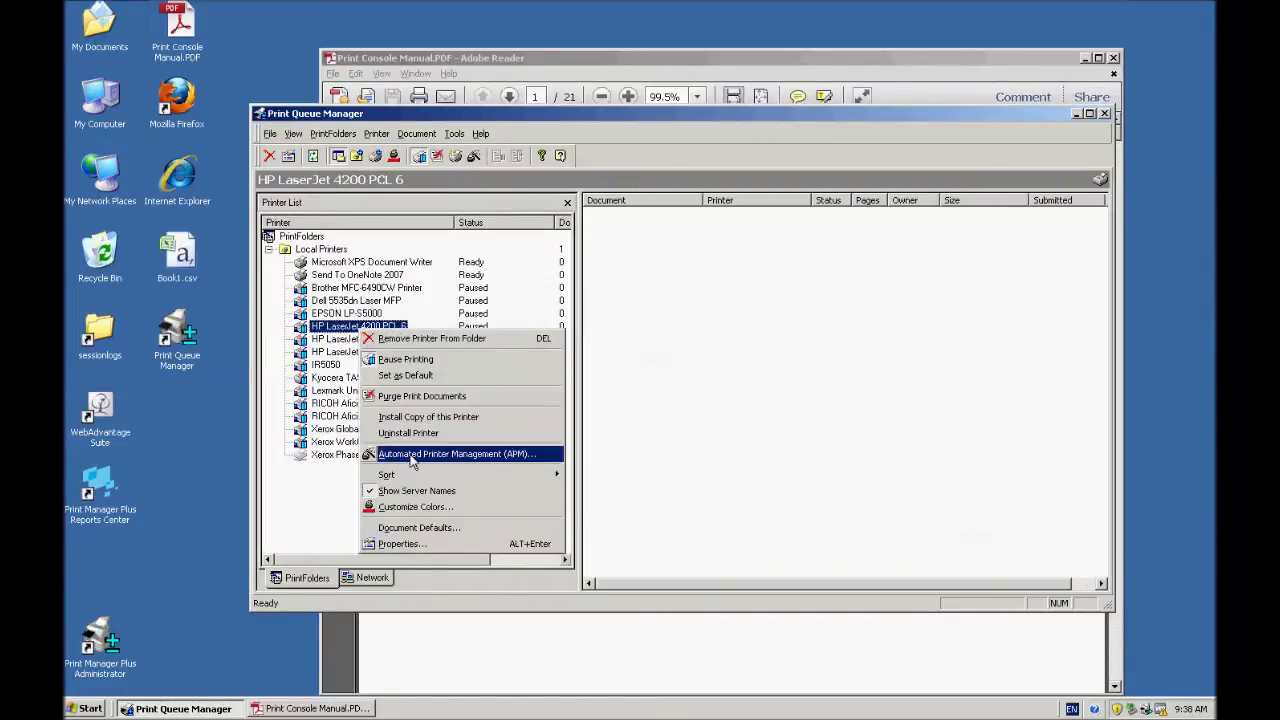
left_click(440, 452)
left_click(748, 484)
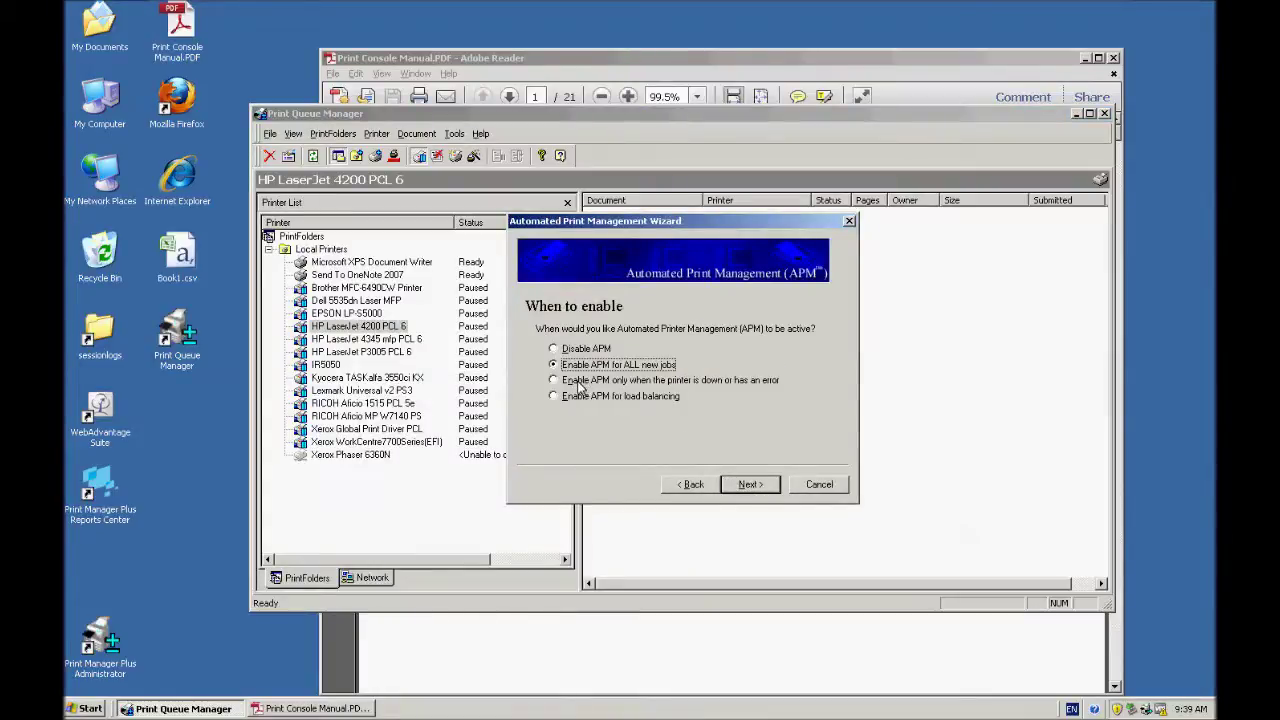
Try enabling APM only when the printer is down or has an error, review the action and destination pages, and return to the activation options
left_click(578, 382)
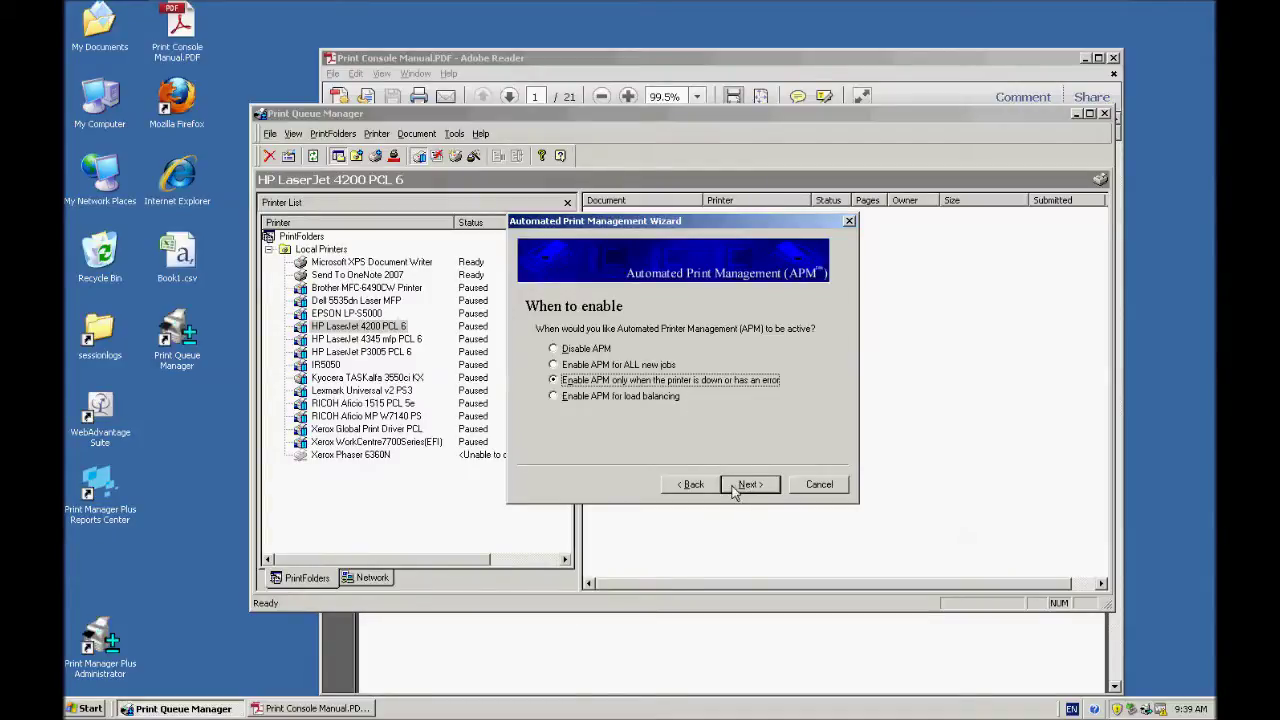
left_click(748, 485)
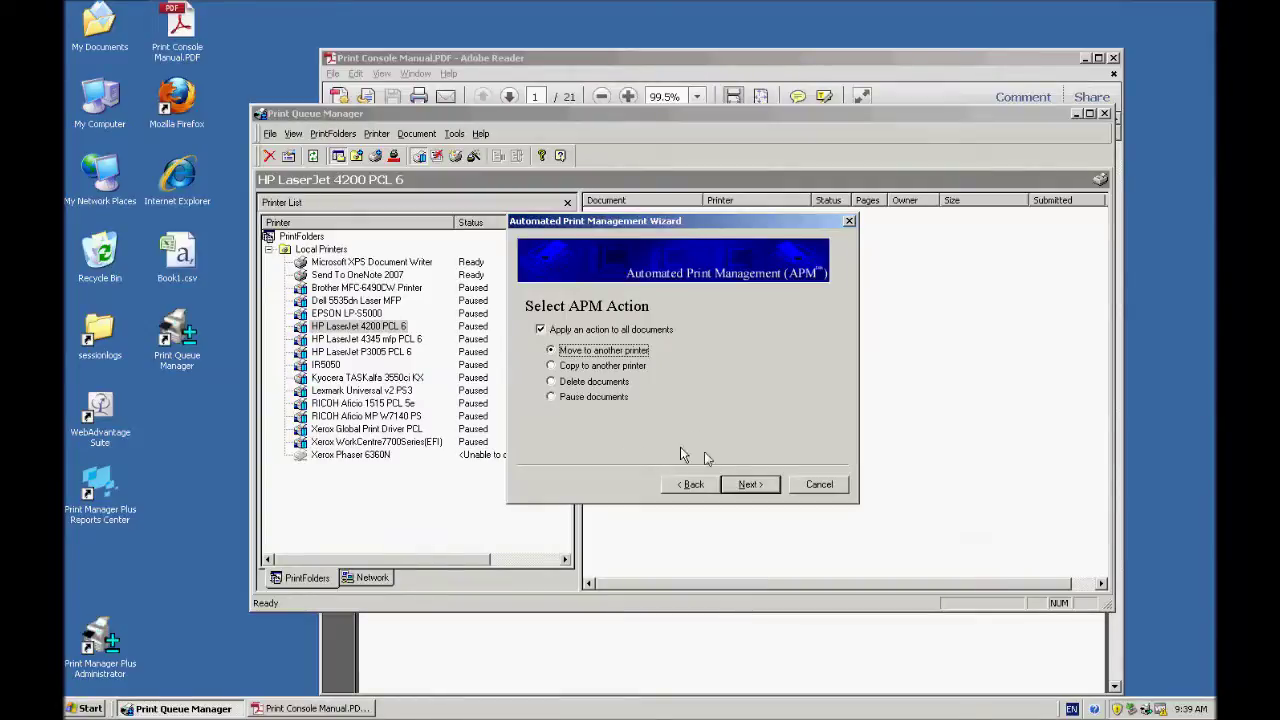
left_click(748, 484)
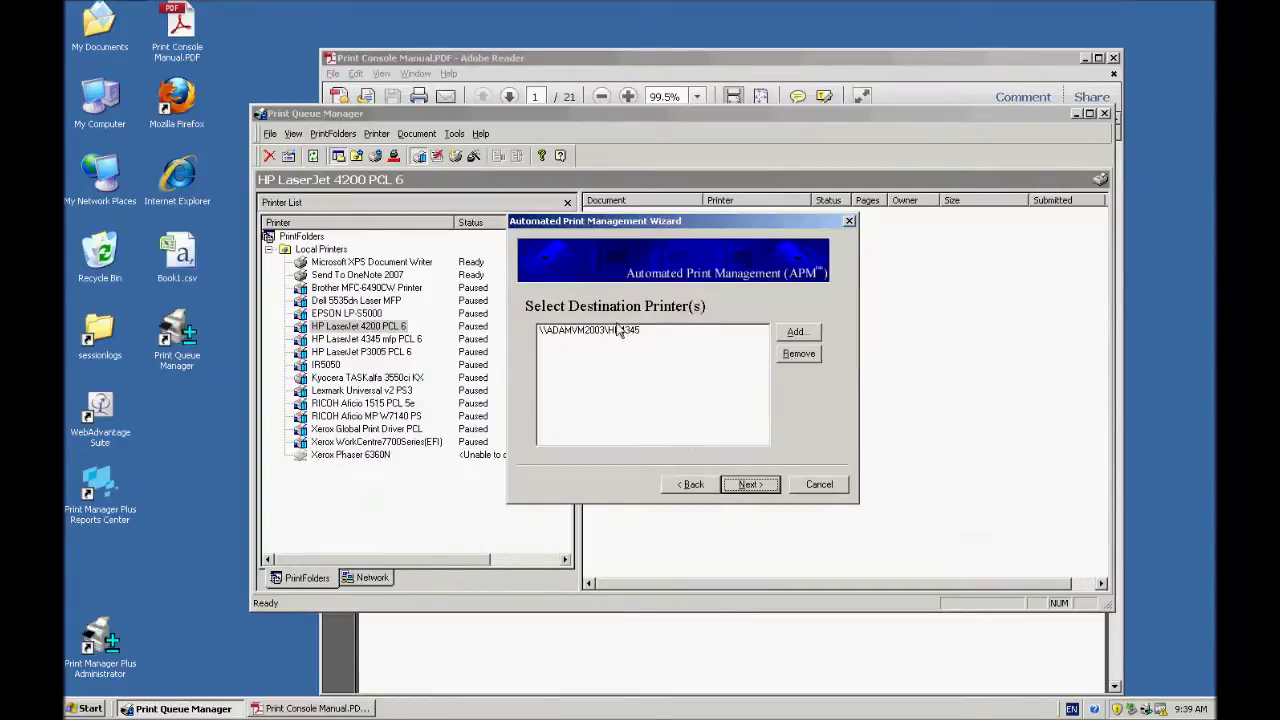
left_click(704, 485)
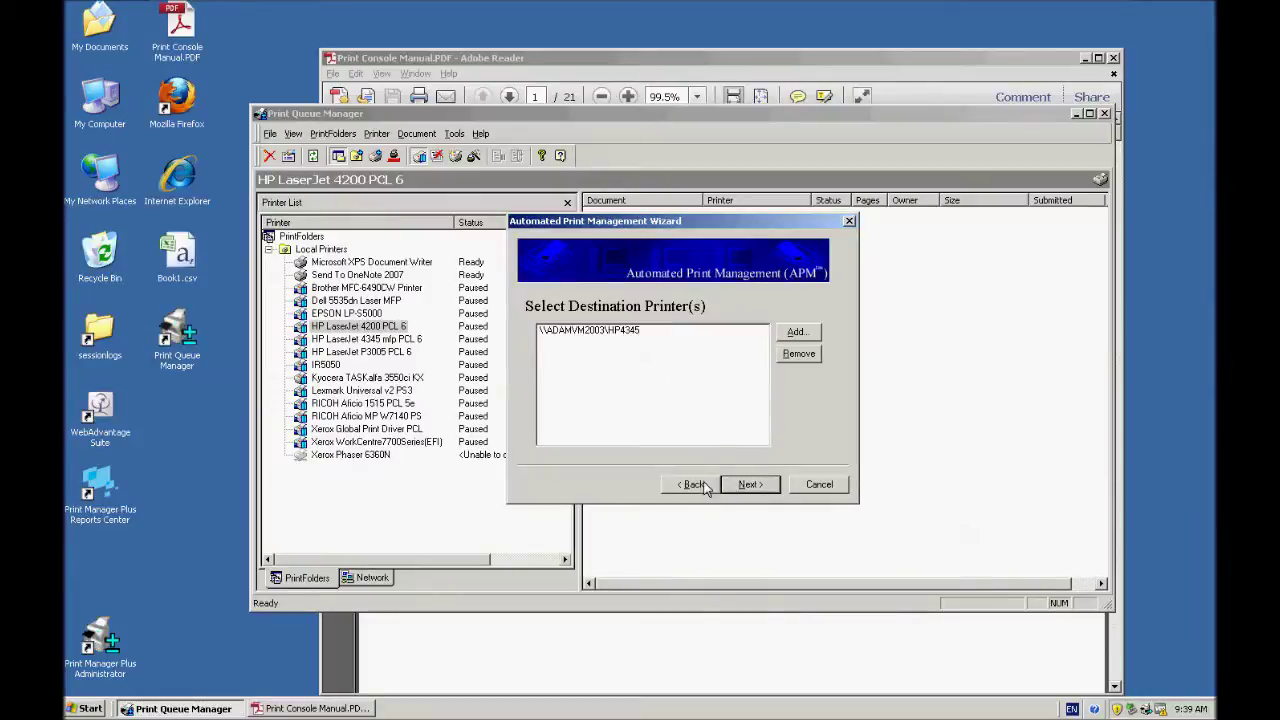
left_click(701, 486)
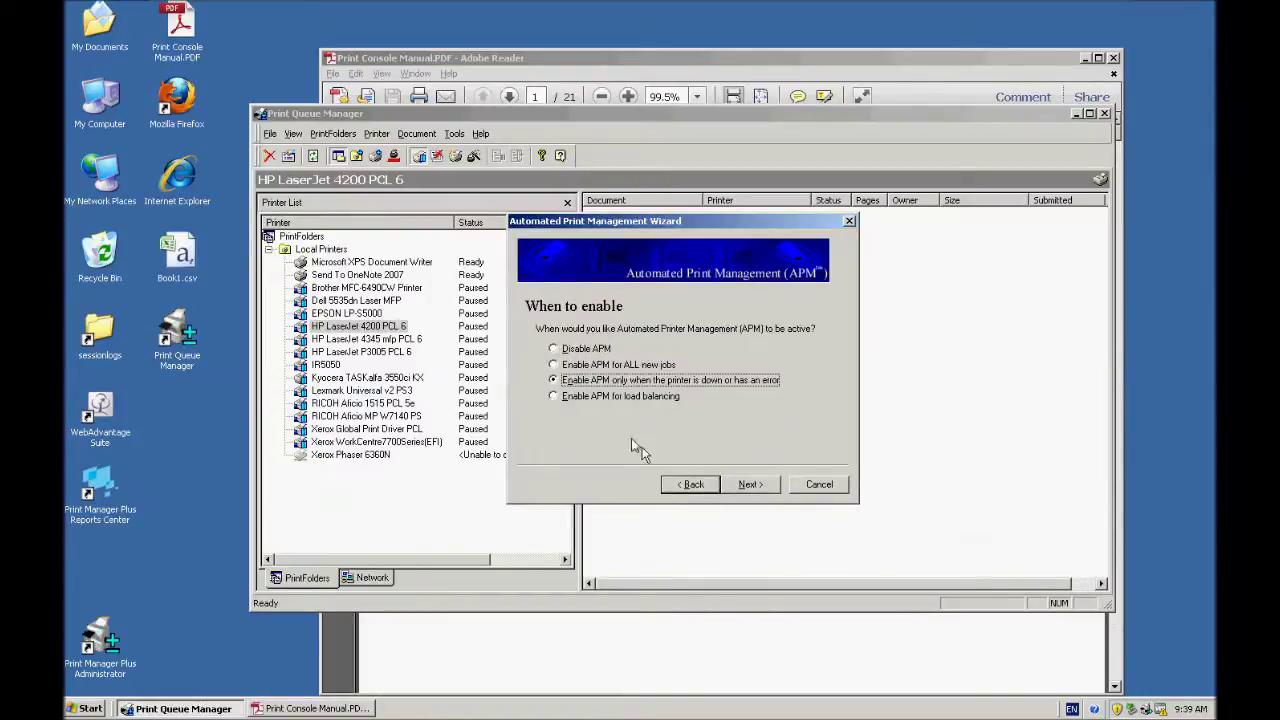
Try APM for load balancing, switching the document-count and byte-size thresholds on and off in turn
left_click(607, 397)
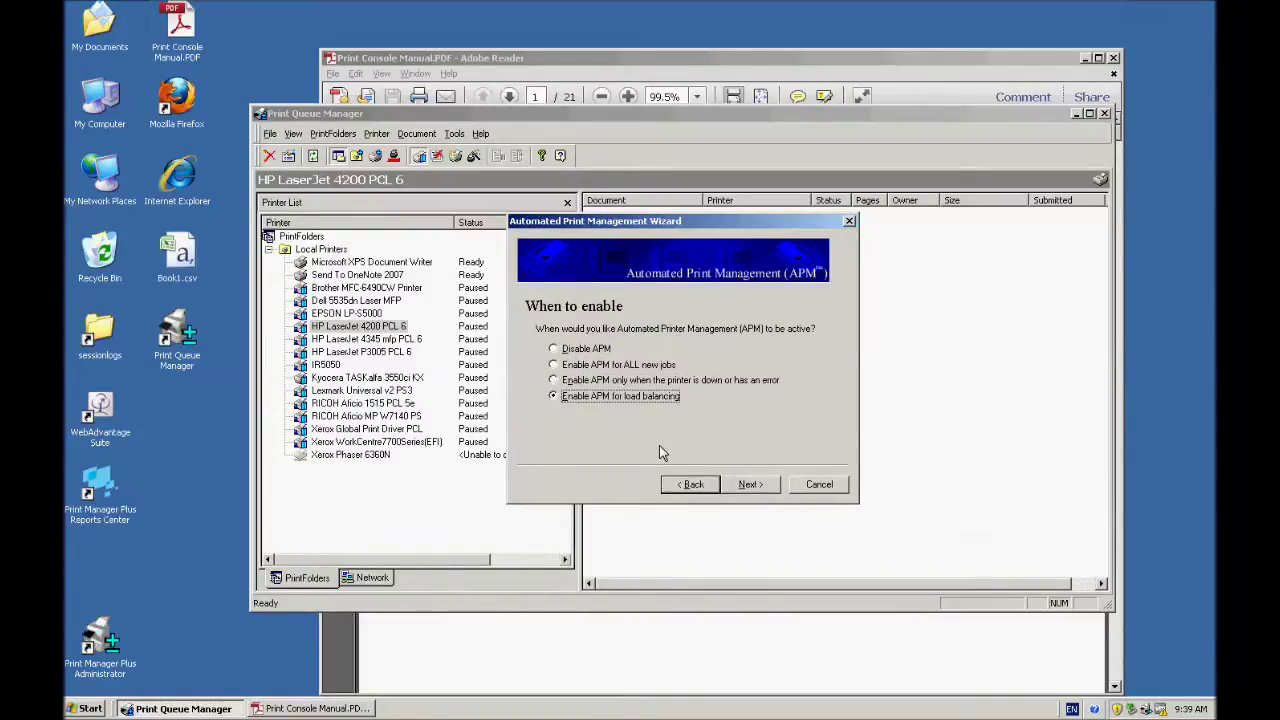
left_click(748, 485)
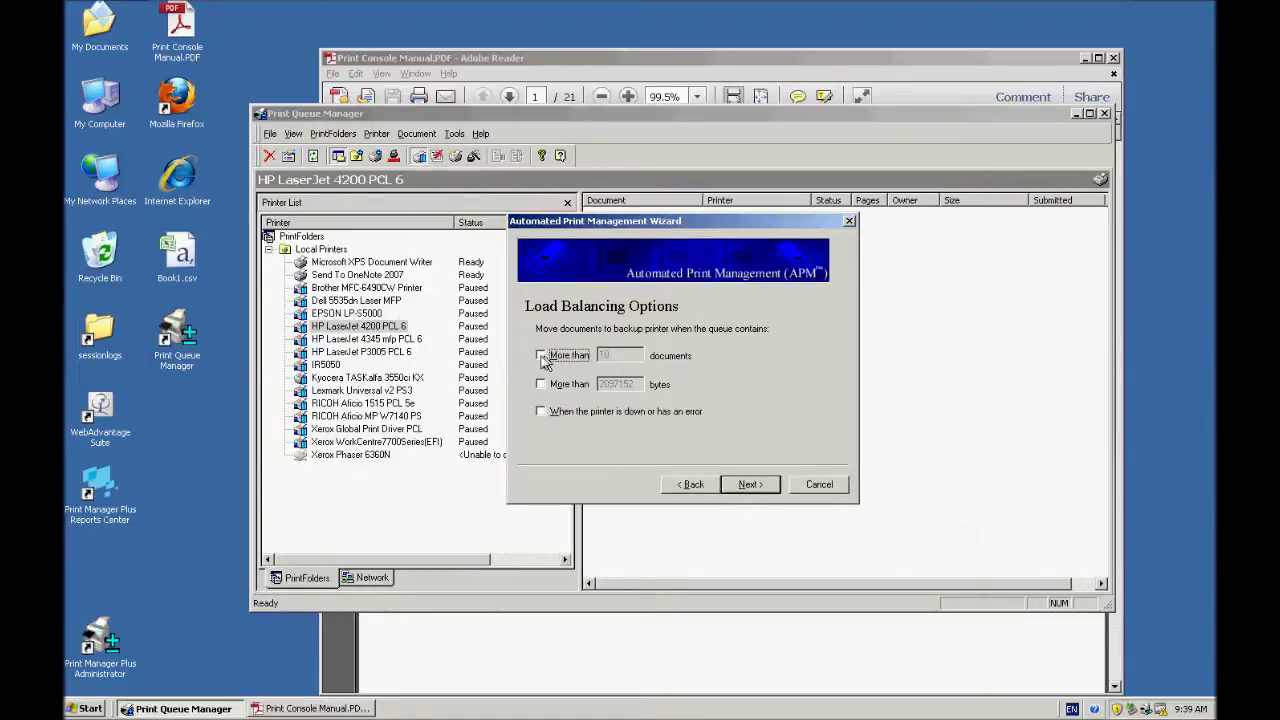
left_click(540, 356)
key("Tab")
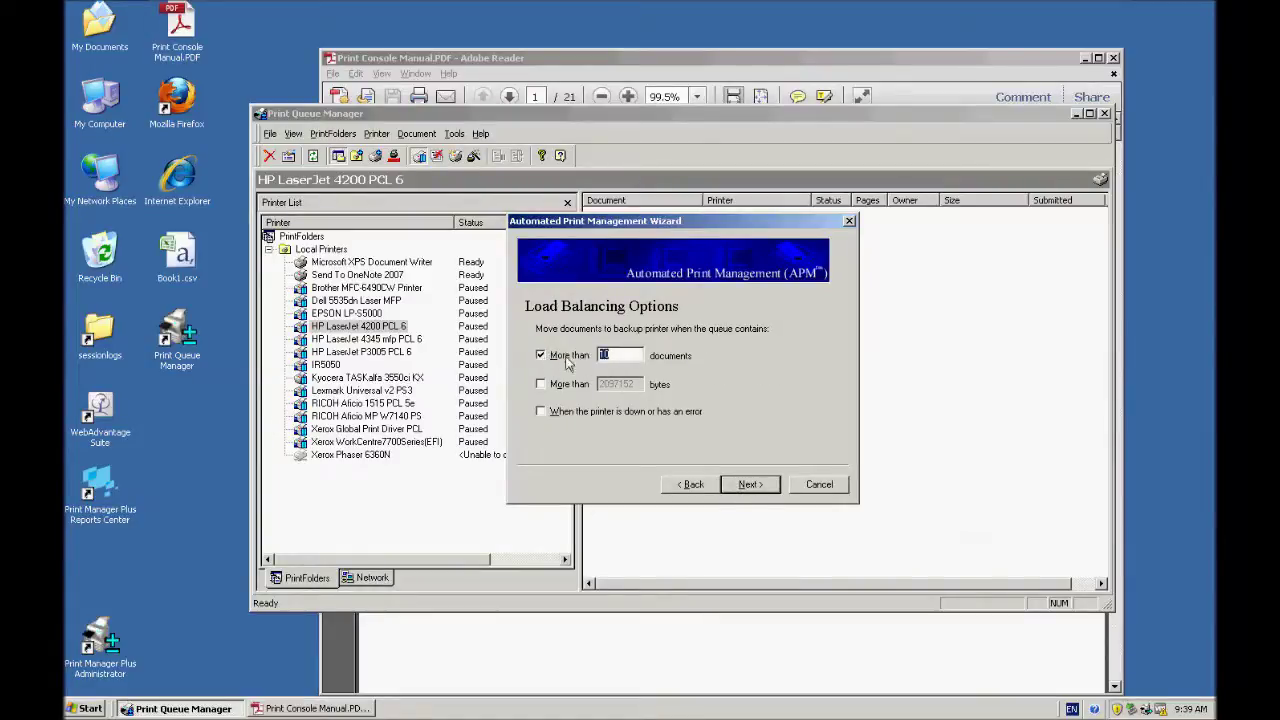
left_click(540, 356)
left_click(541, 384)
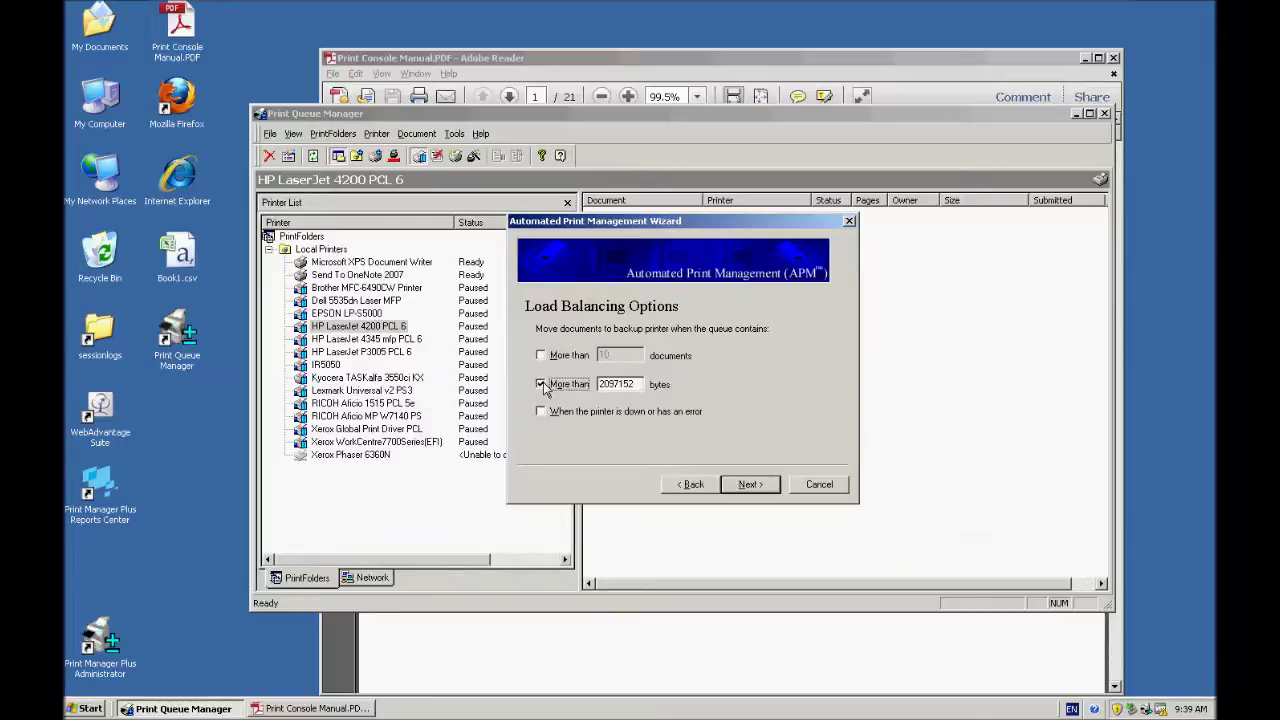
key("Tab")
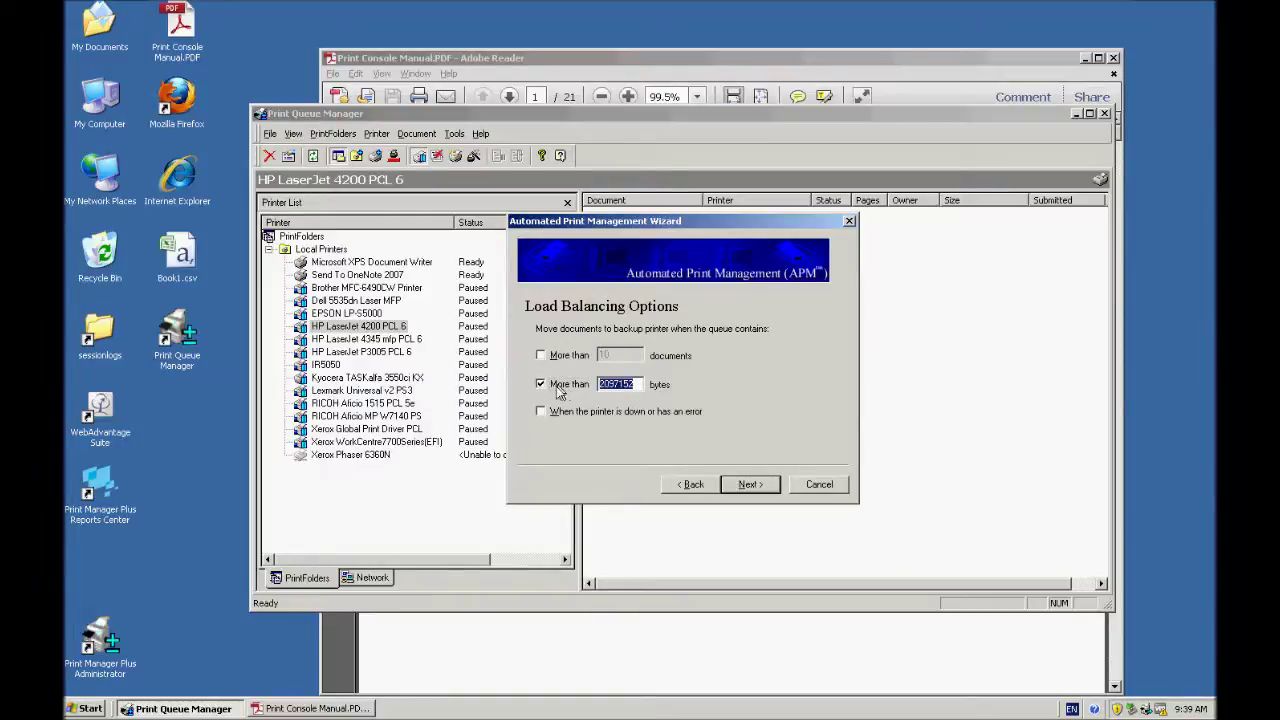
left_click(558, 388)
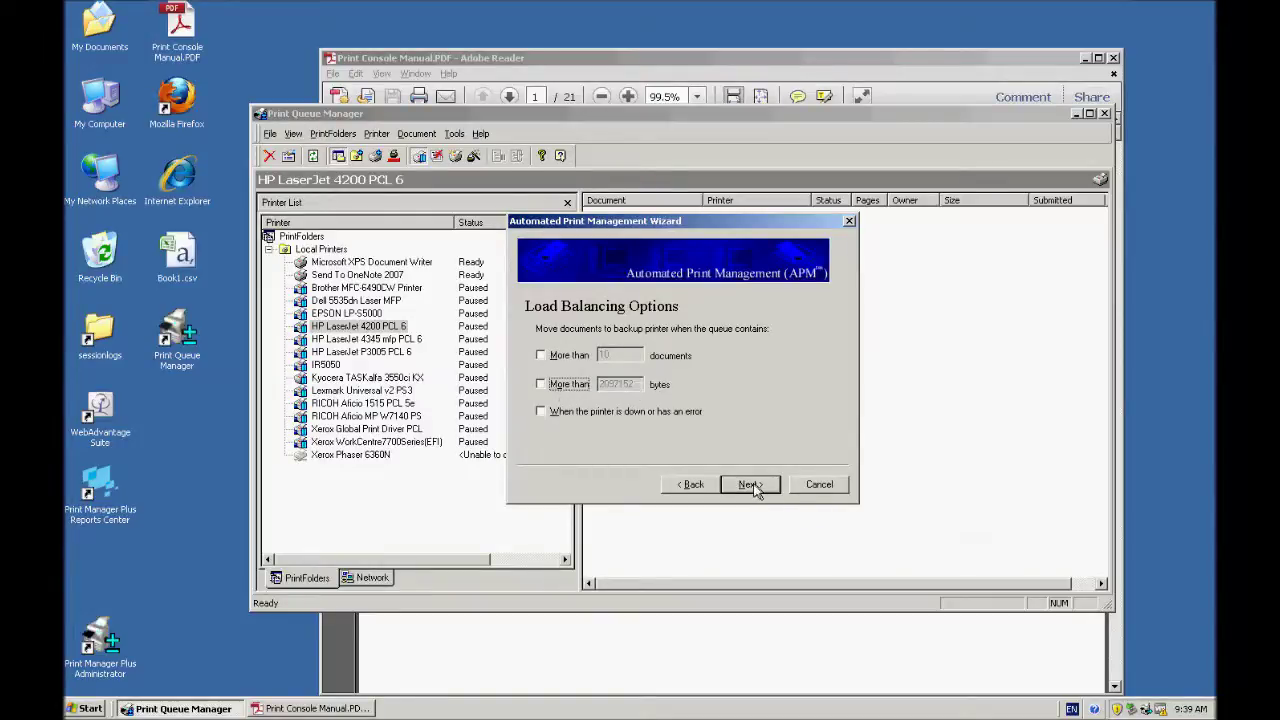
Try load balancing for more than 10 documents, review the destination printer, and return to the activation options
left_click(556, 357)
left_click(750, 484)
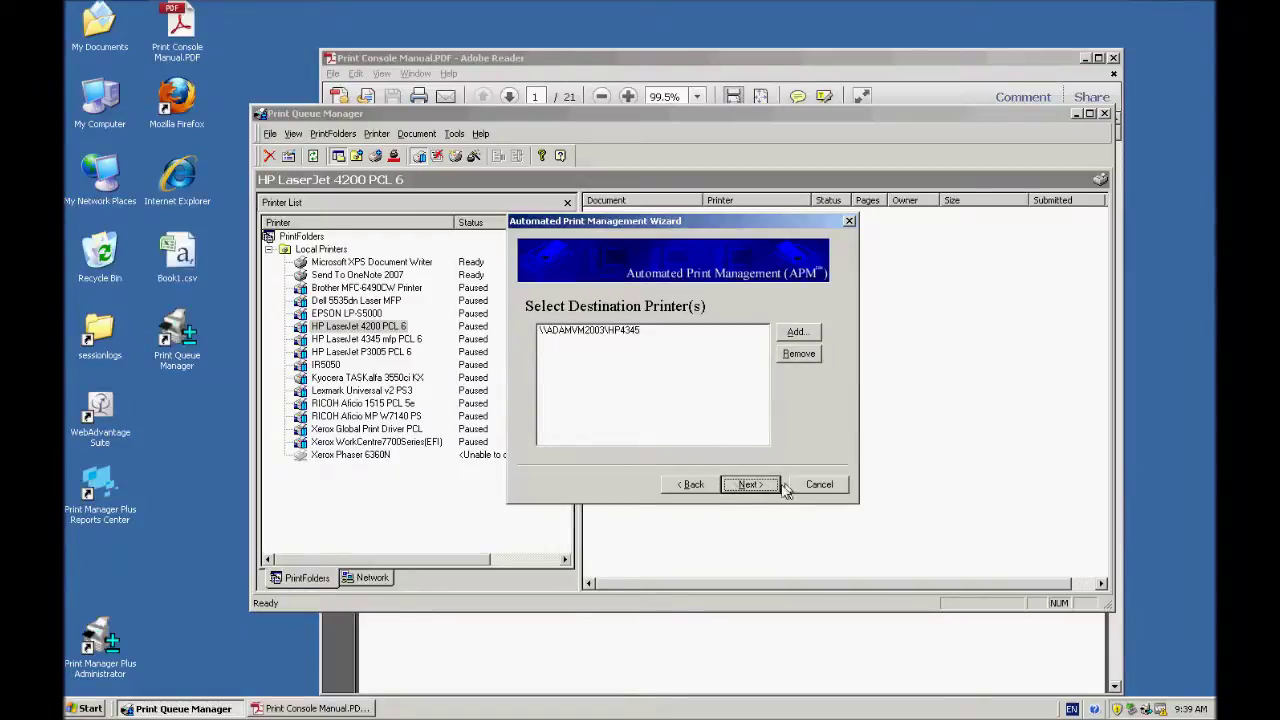
left_click(693, 484)
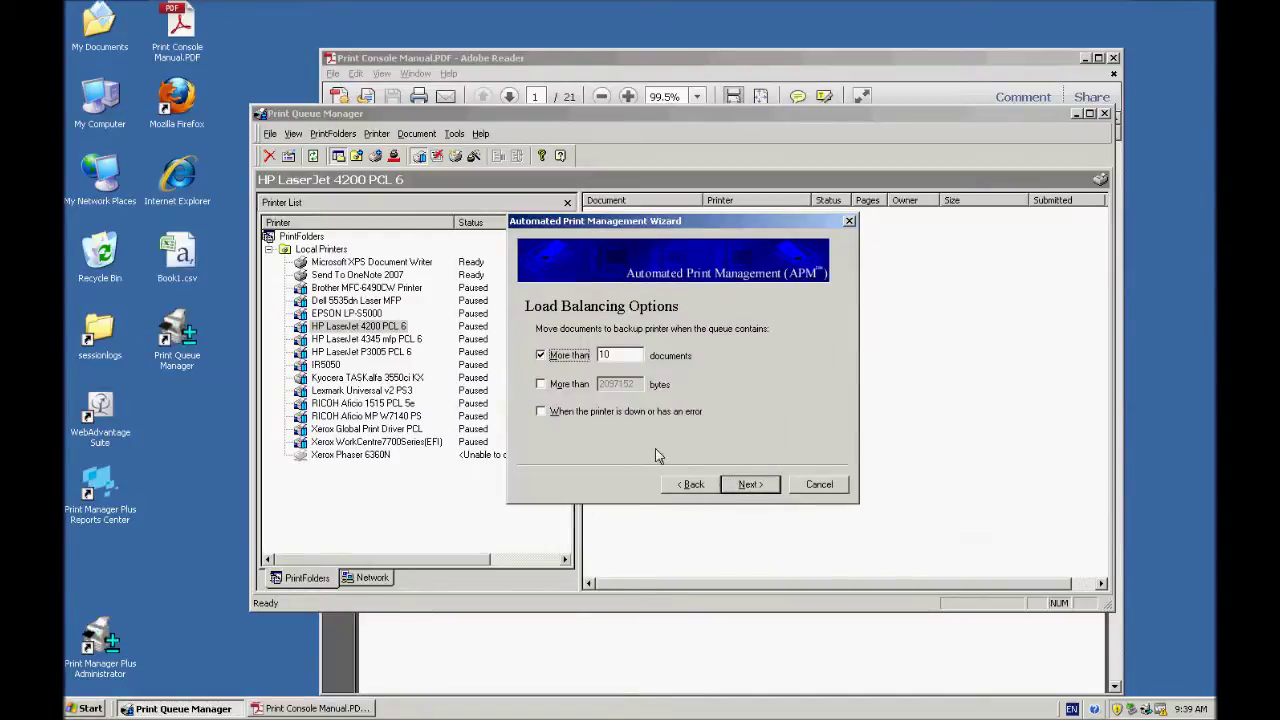
left_click(693, 484)
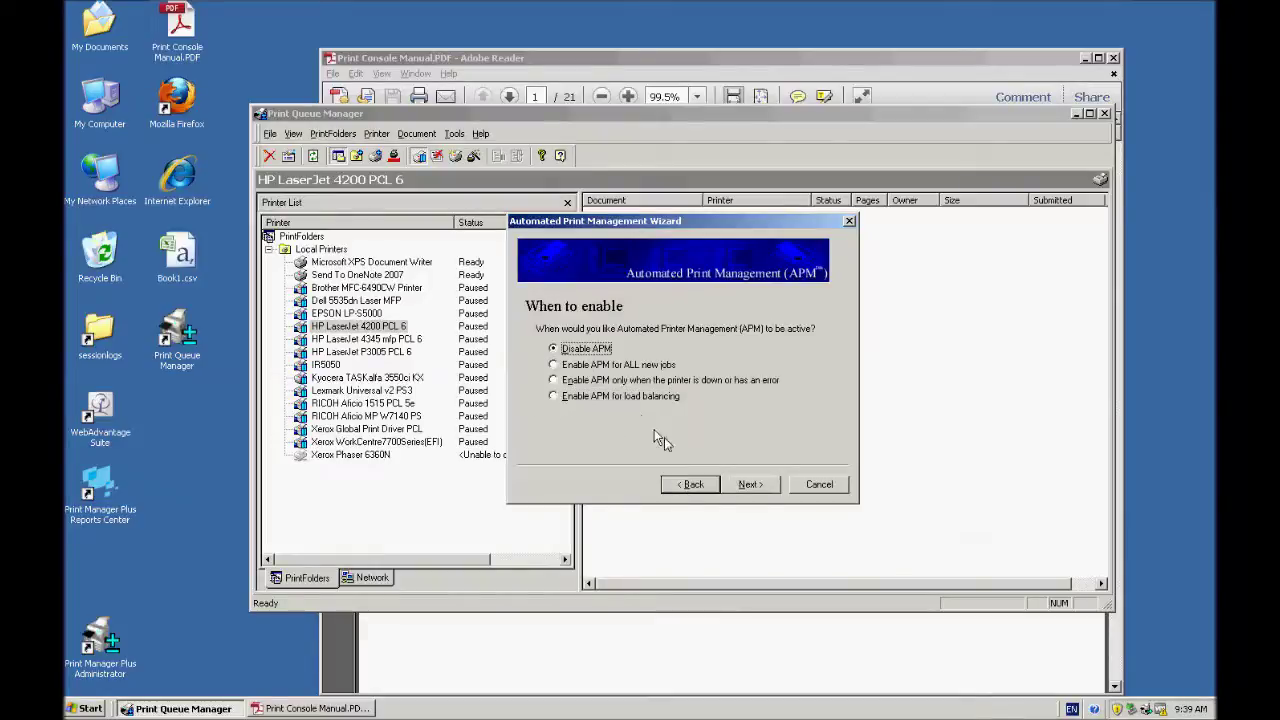
Disable APM for the HP LaserJet 4200 PCL 6 and finish the wizard
left_click(708, 490)
left_click(740, 488)
left_click(750, 486)
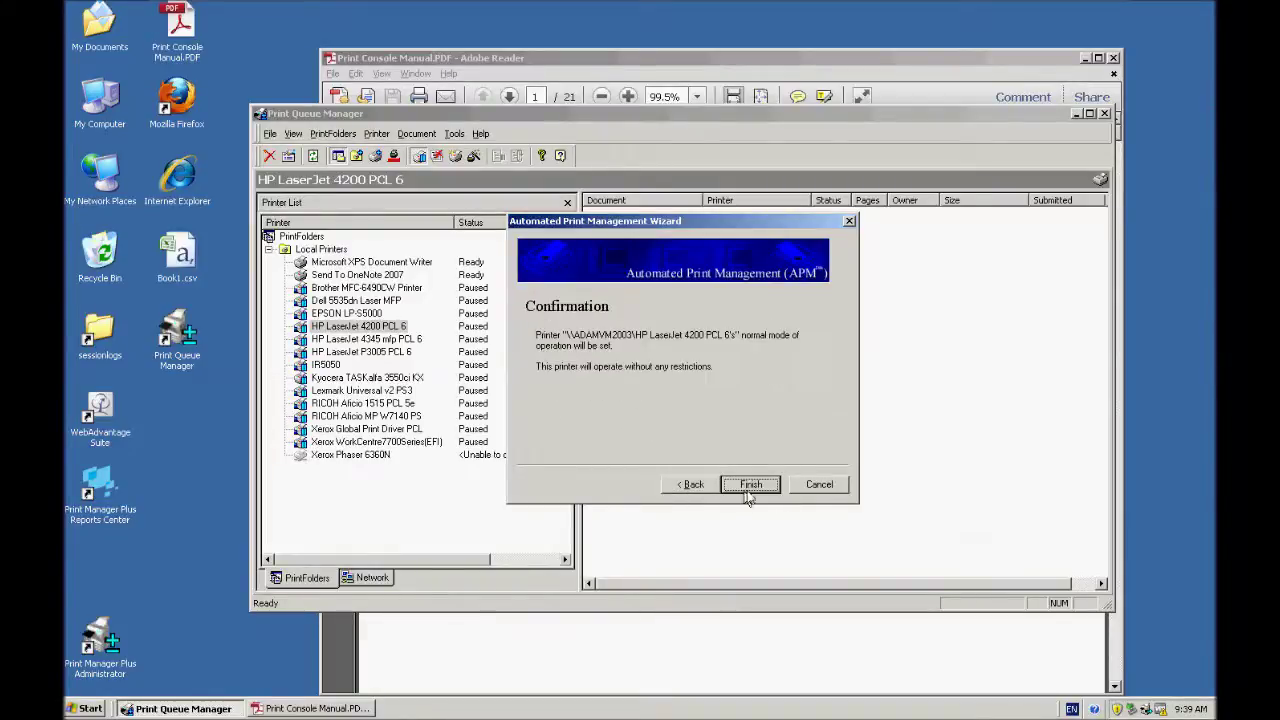
left_click(750, 484)
Move the Print Console Manual.PDF job from the HP LaserJet 4345 mfp PCL 6 to the HP LaserJet 4200 PCL 6 and back again
left_click(388, 342)
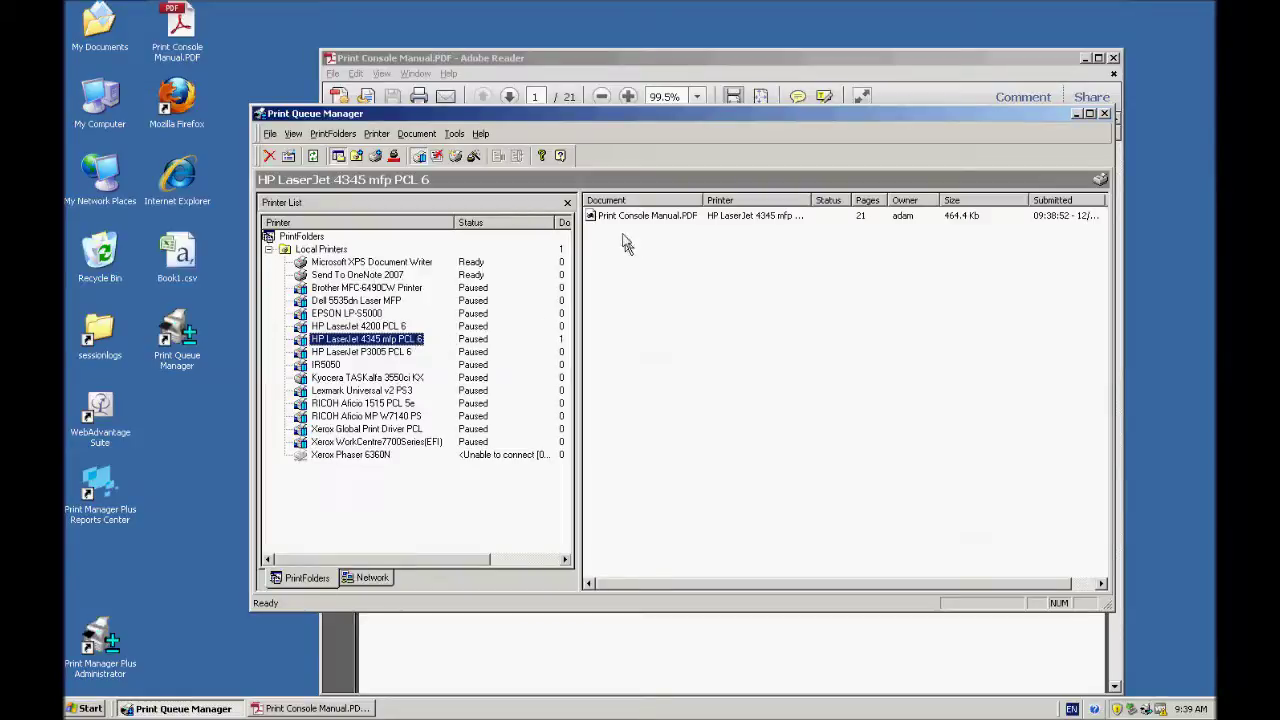
left_click_drag(599, 218, 476, 326)
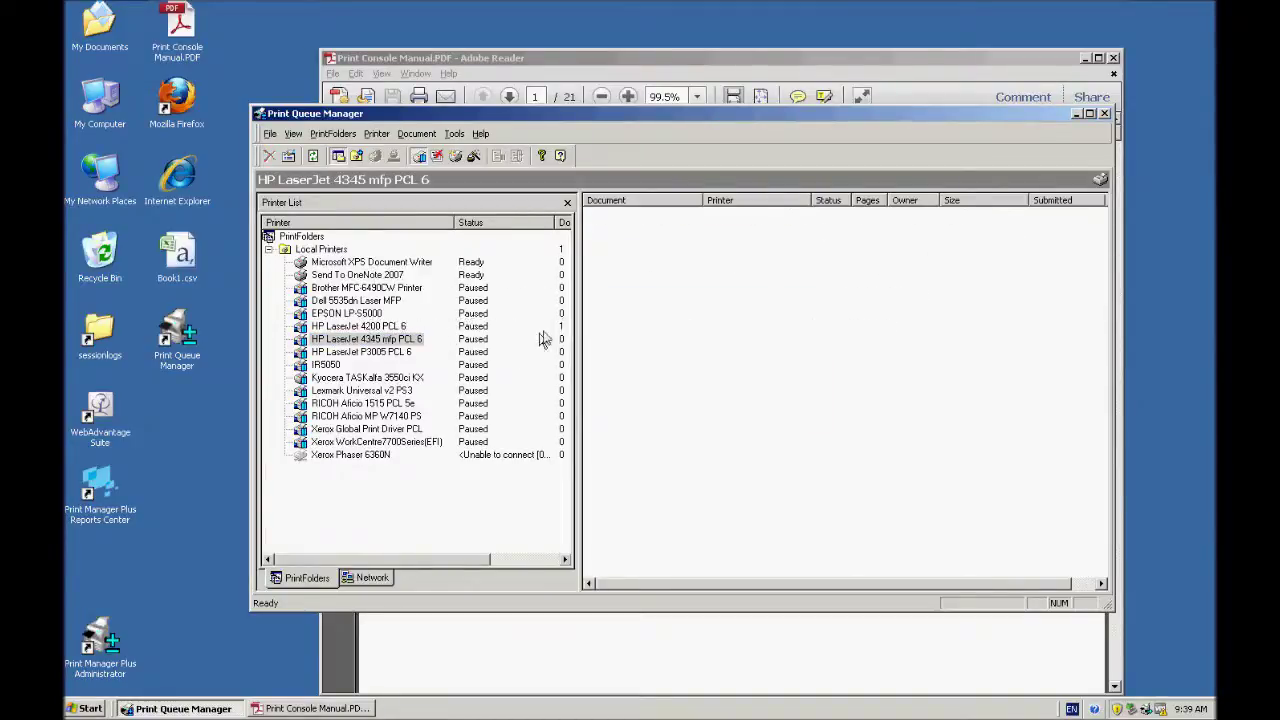
left_click(399, 332)
left_click(645, 220)
left_click_drag(645, 220, 428, 339)
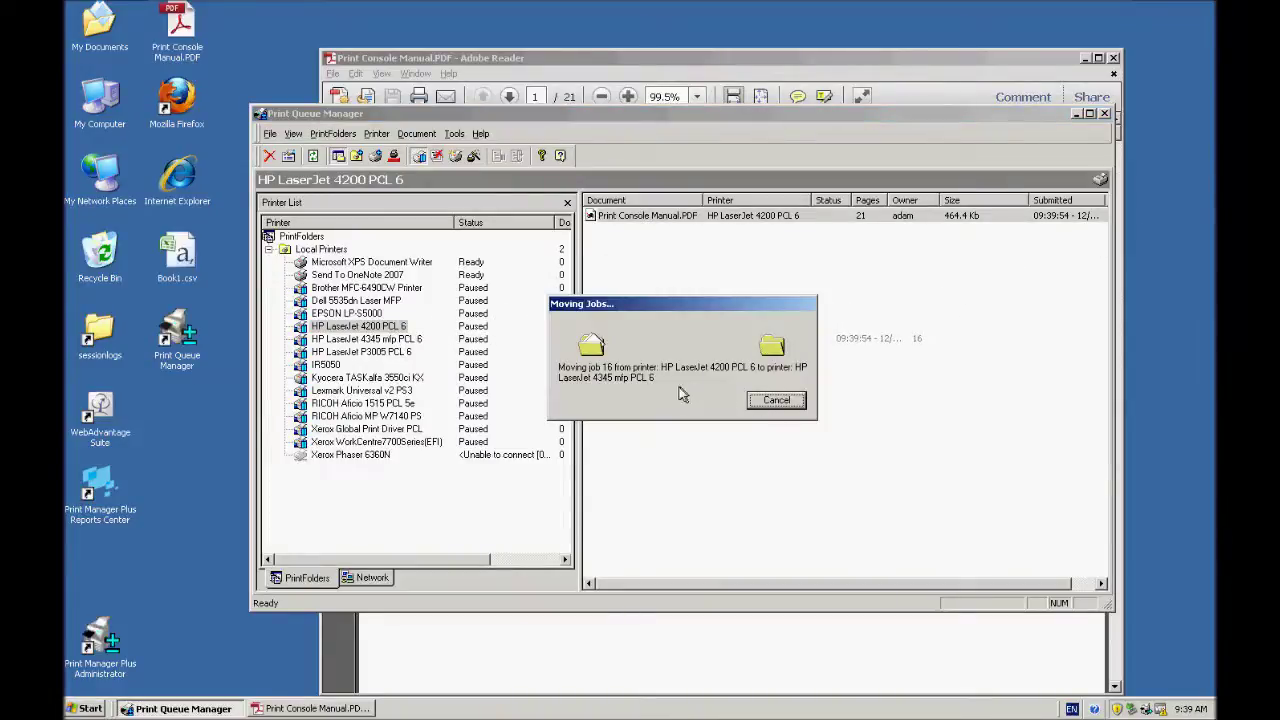